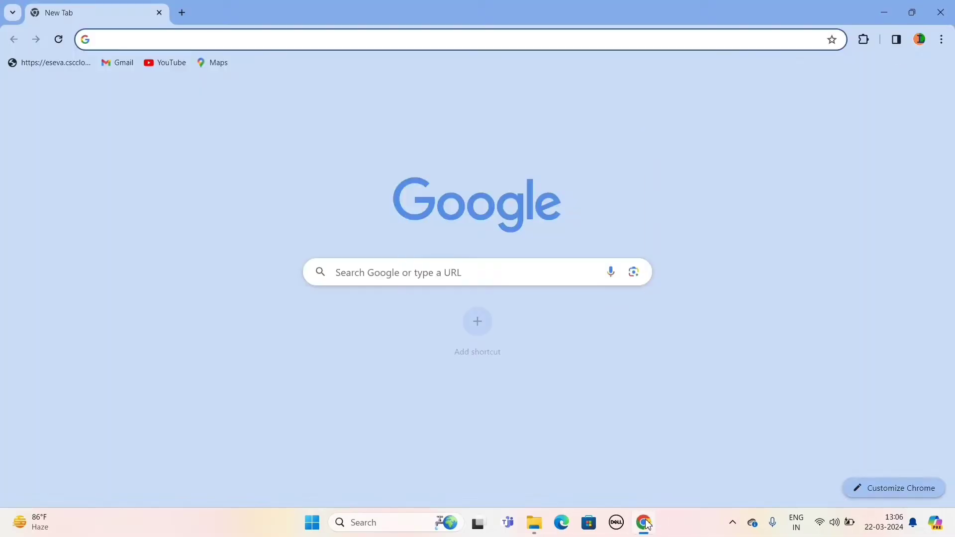
Step: Open a Chrome Incognito window and load foscos.fssai.gov.in
{"action": "left_click", "coordinate": [938, 39]}
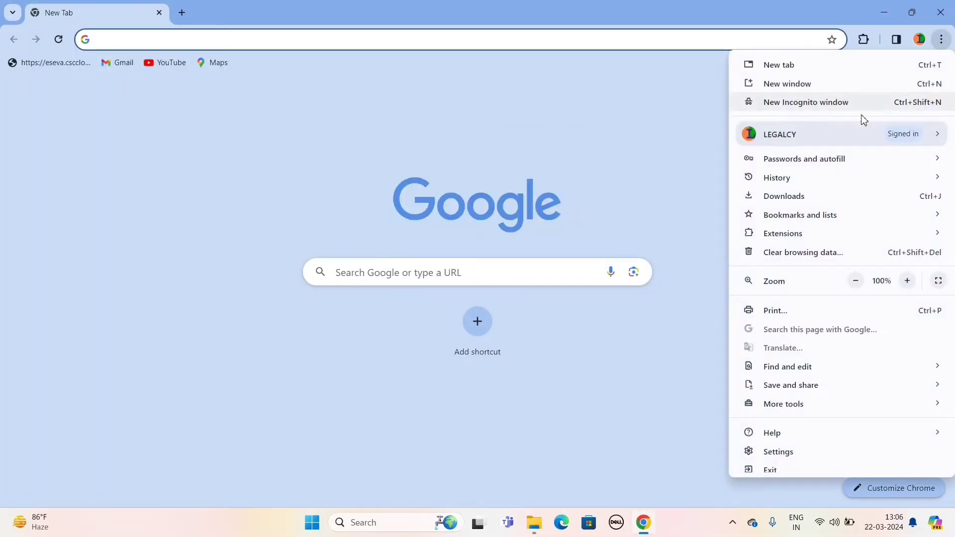
{"action": "left_click", "coordinate": [857, 109]}
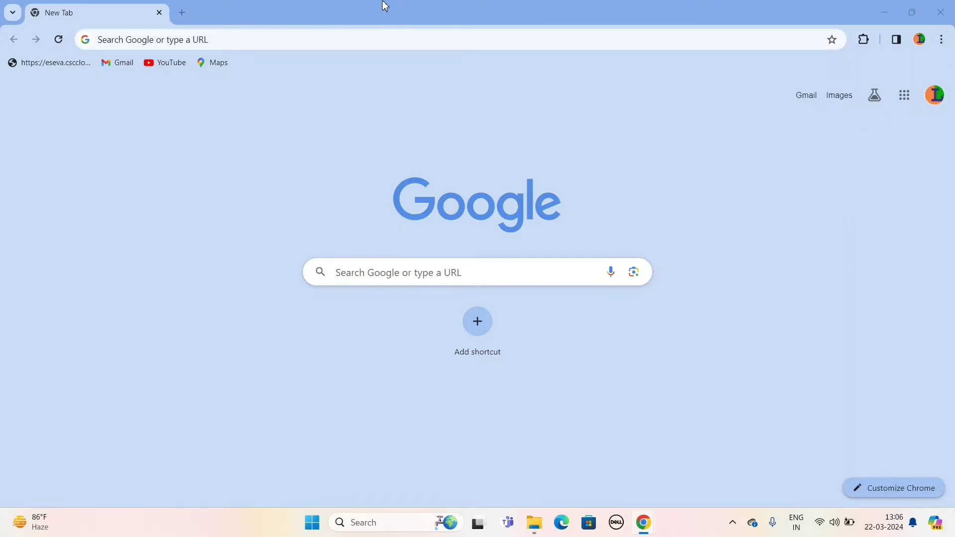
{"action": "left_click", "coordinate": [942, 41]}
{"action": "left_click", "coordinate": [860, 100]}
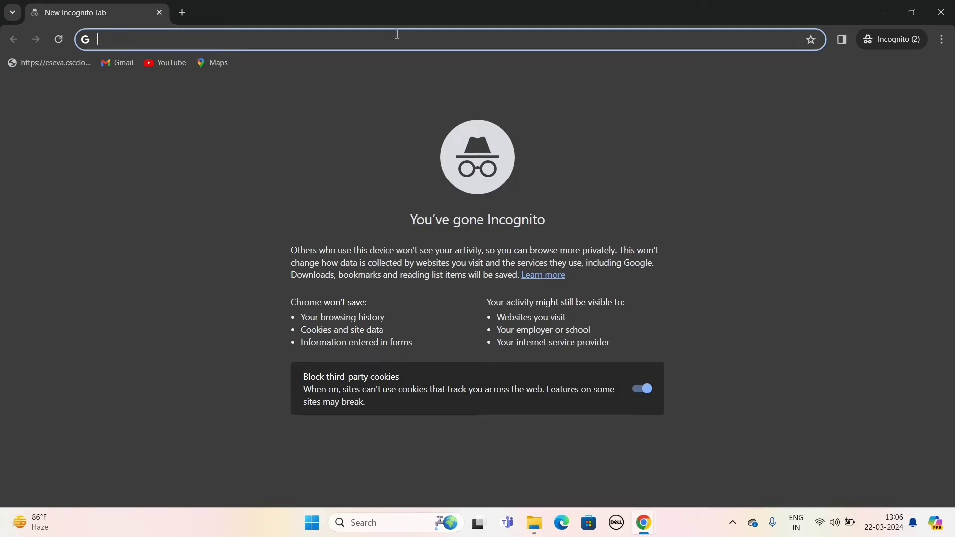
{"action": "type", "text": "fss"}
{"action": "key", "text": "BackSpace"}
{"action": "key", "text": "BackSpace"}
{"action": "key", "text": "BackSpace"}
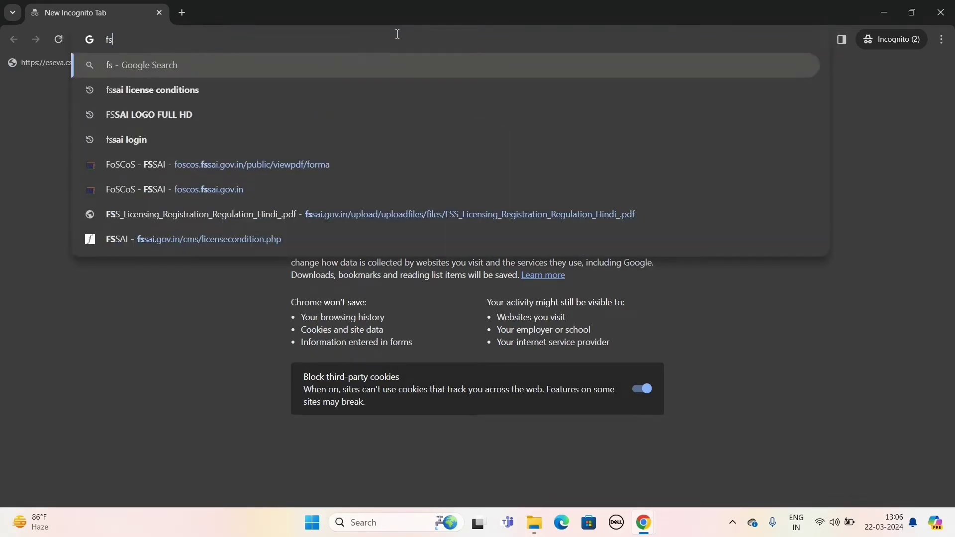
{"action": "type", "text": "o"}
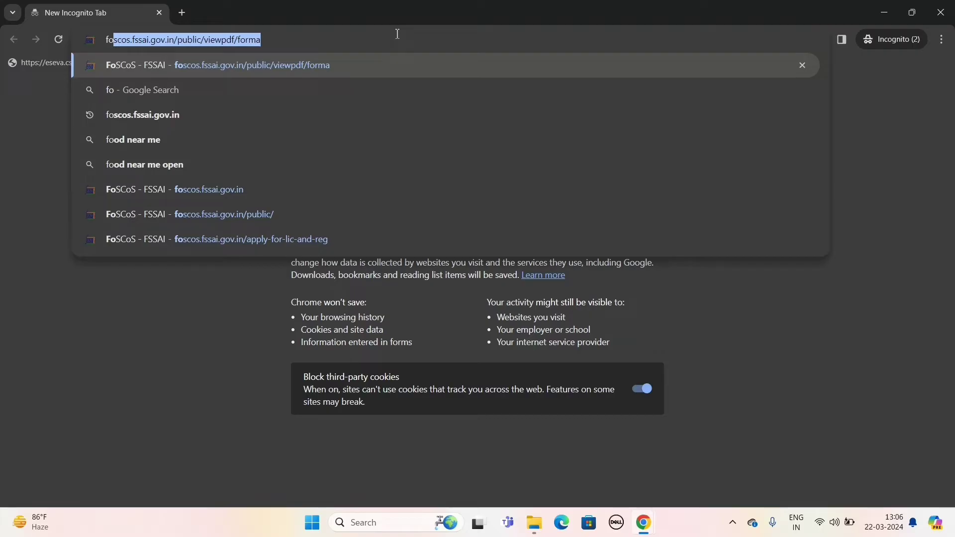
{"action": "type", "text": "scos"}
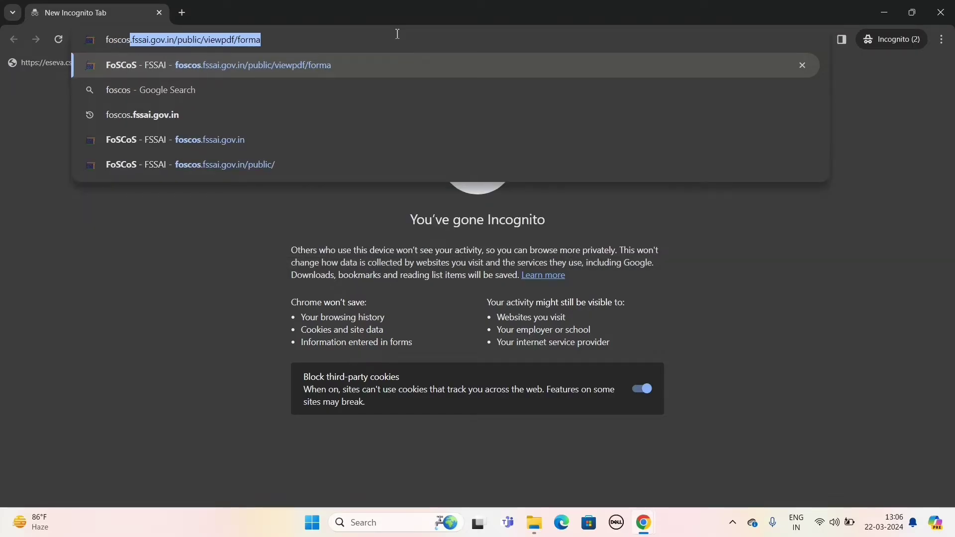
{"action": "type", "text": ".fss"}
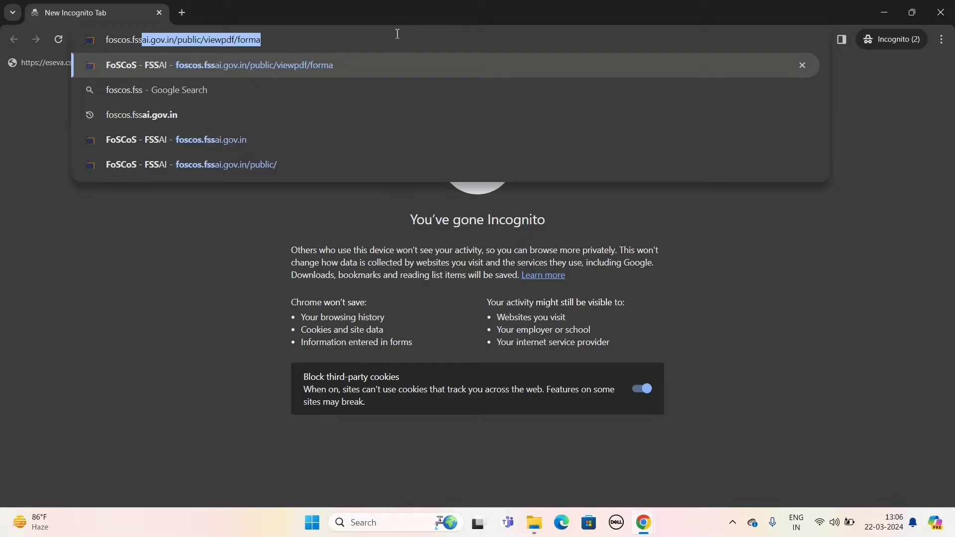
{"action": "type", "text": "ai."}
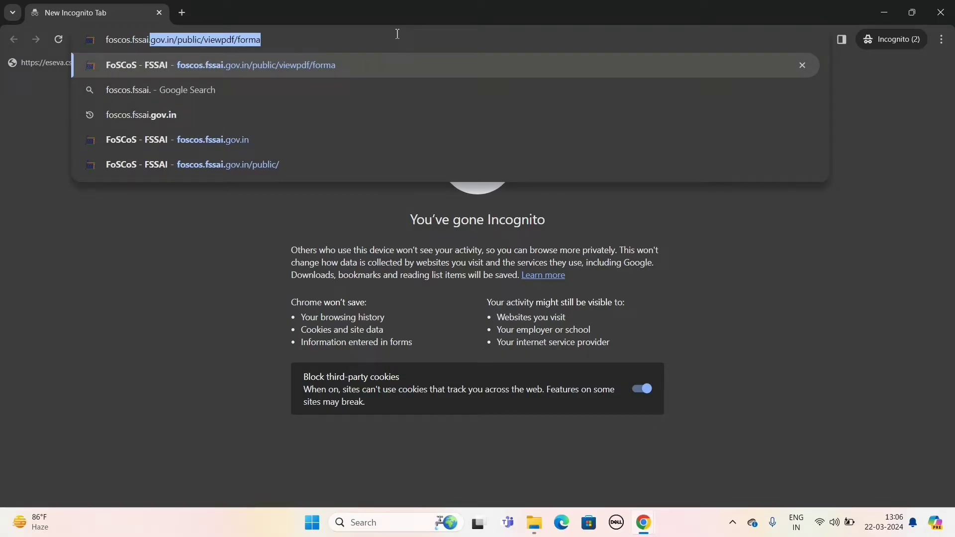
{"action": "type", "text": "gov"}
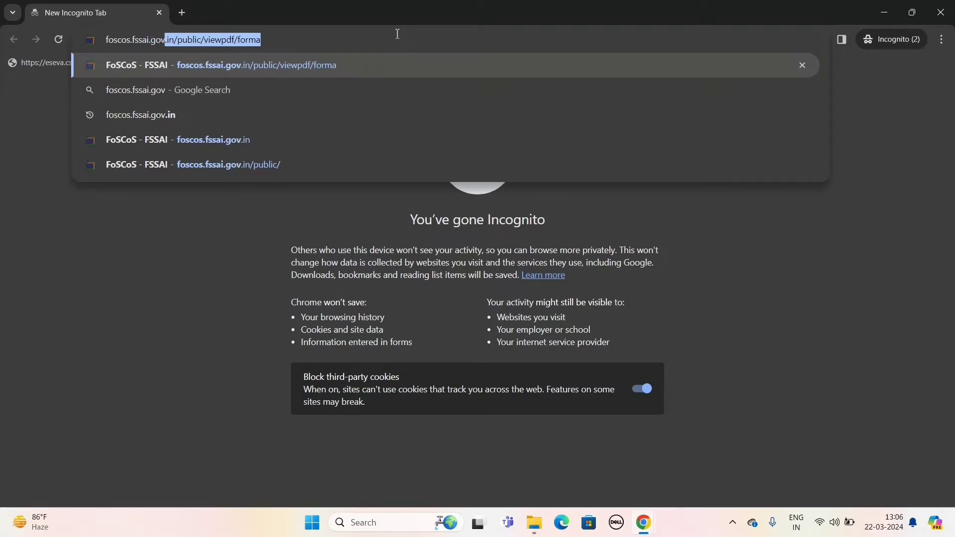
{"action": "type", "text": ".in"}
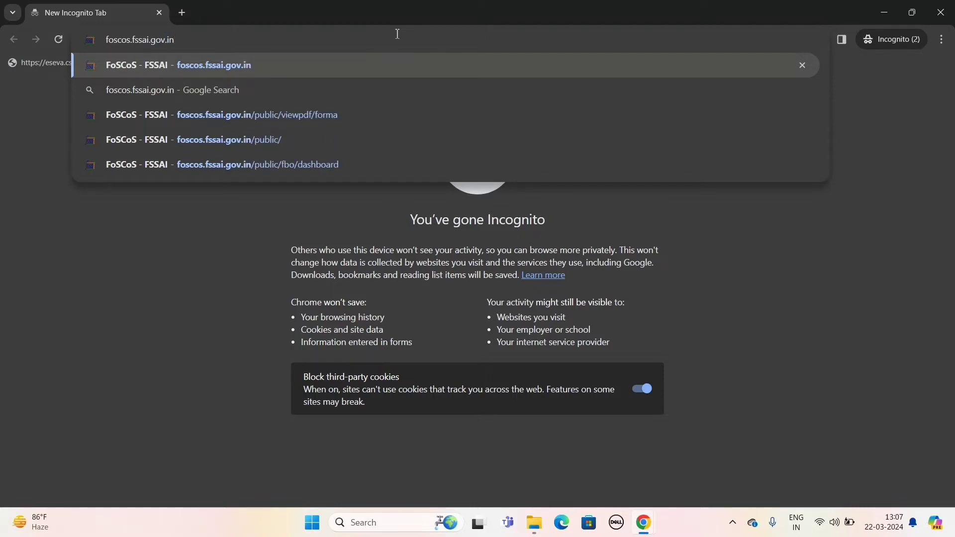
{"action": "key", "text": "Return"}
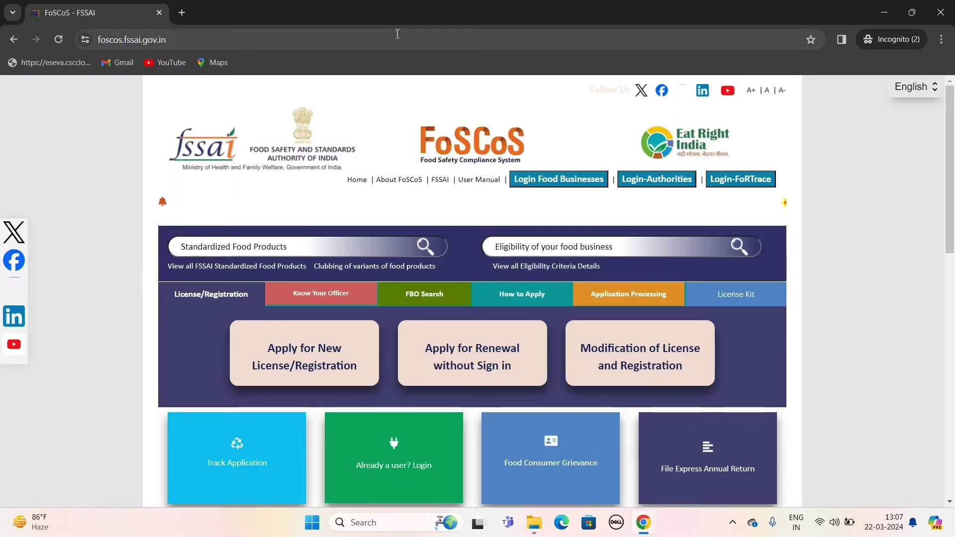
{"action": "scroll", "coordinate": [406, 333], "scroll_direction": "down", "scroll_amount": 8}
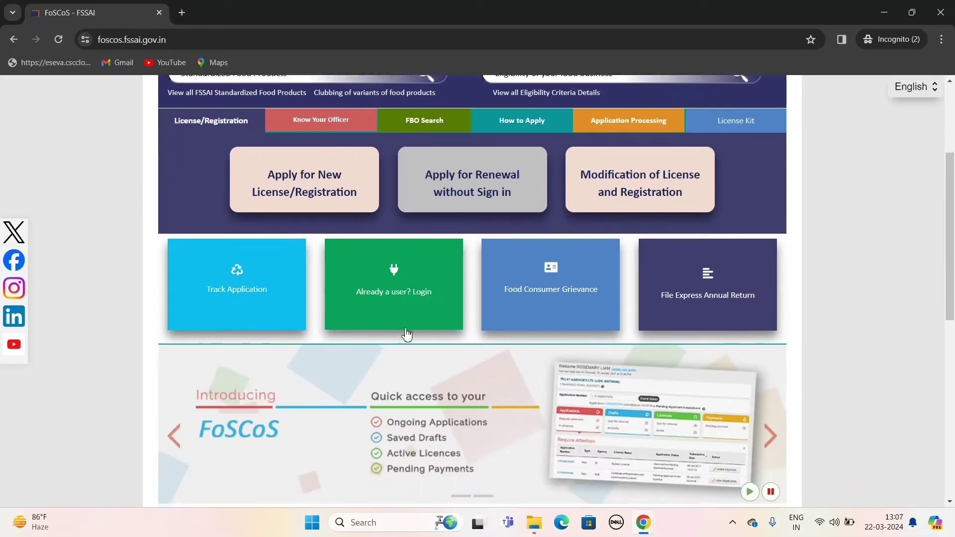
{"action": "scroll", "coordinate": [405, 333], "scroll_direction": "down", "scroll_amount": 5}
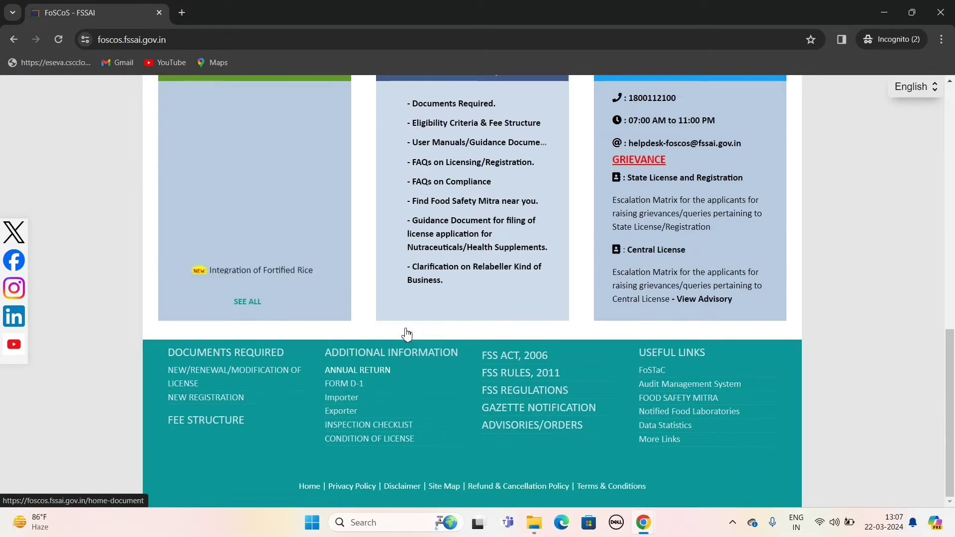
{"action": "scroll", "coordinate": [405, 333], "scroll_direction": "up", "scroll_amount": 14}
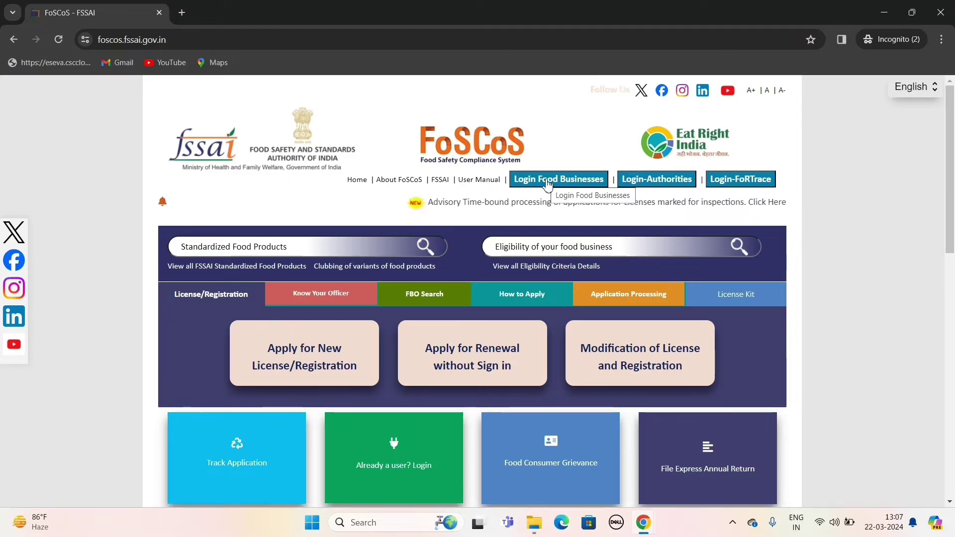
Step: Sign in under Login Food Businesses using the application number, account password and captcha
{"action": "left_click", "coordinate": [547, 184]}
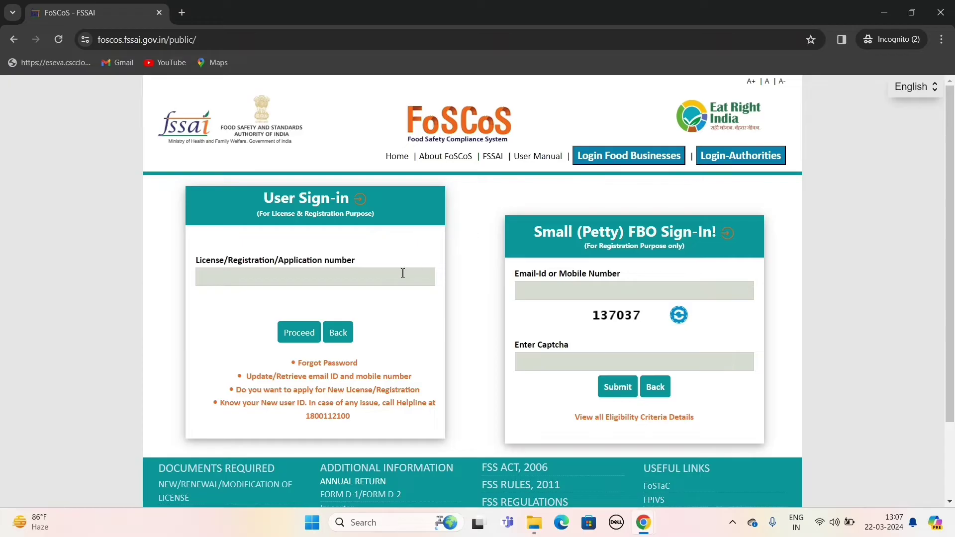
{"action": "left_click", "coordinate": [403, 273]}
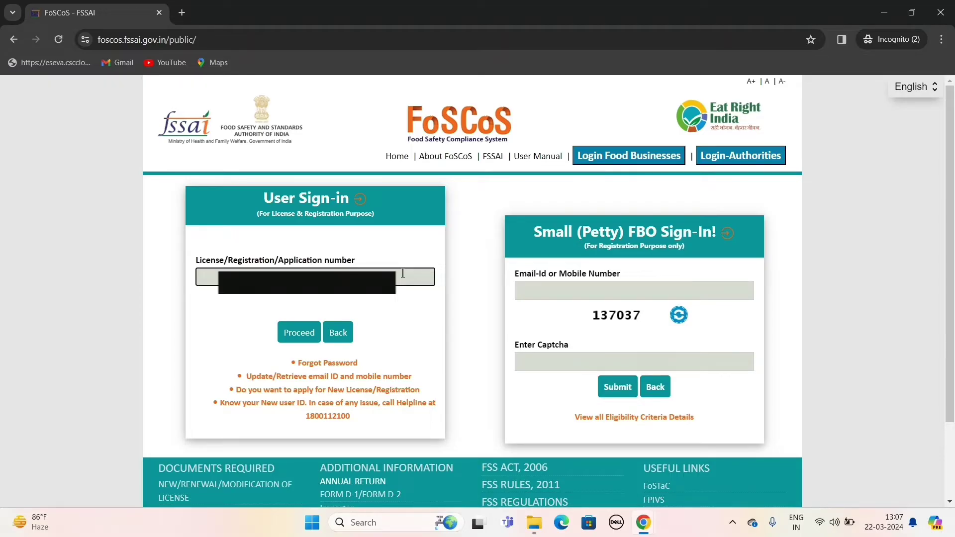
{"action": "left_click", "coordinate": [303, 340]}
{"action": "left_click", "coordinate": [336, 304]}
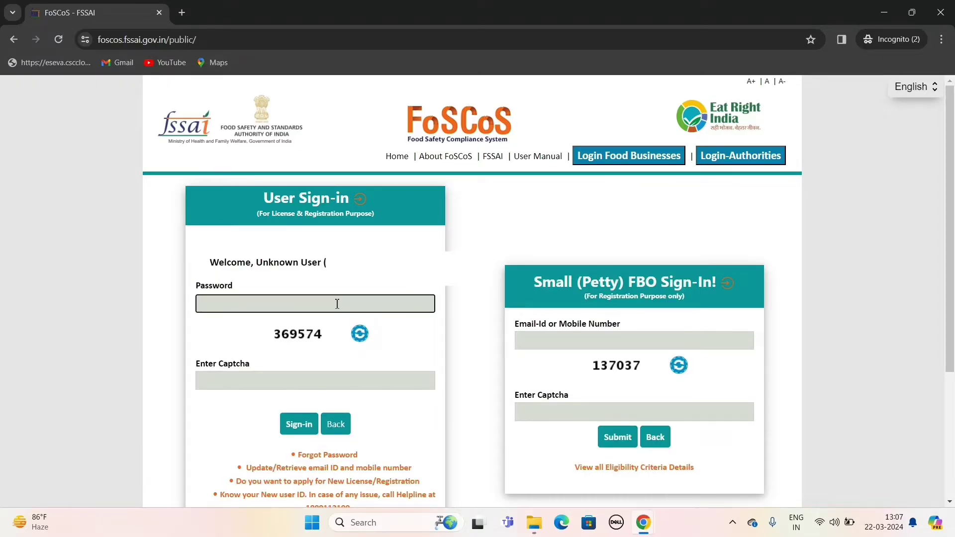
{"action": "type", "text": "••••••••••"}
{"action": "key", "text": "Tab"}
{"action": "type", "text": "3695"}
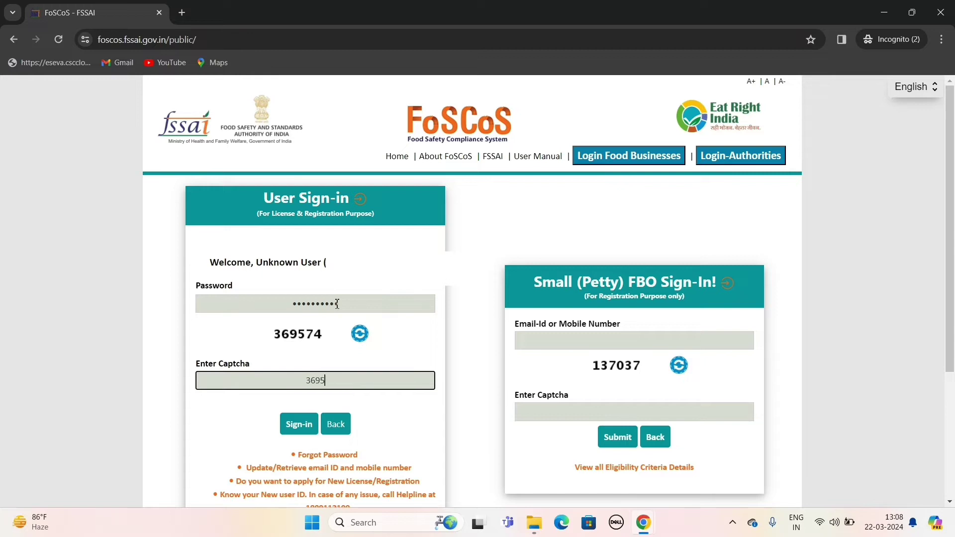
{"action": "type", "text": "74"}
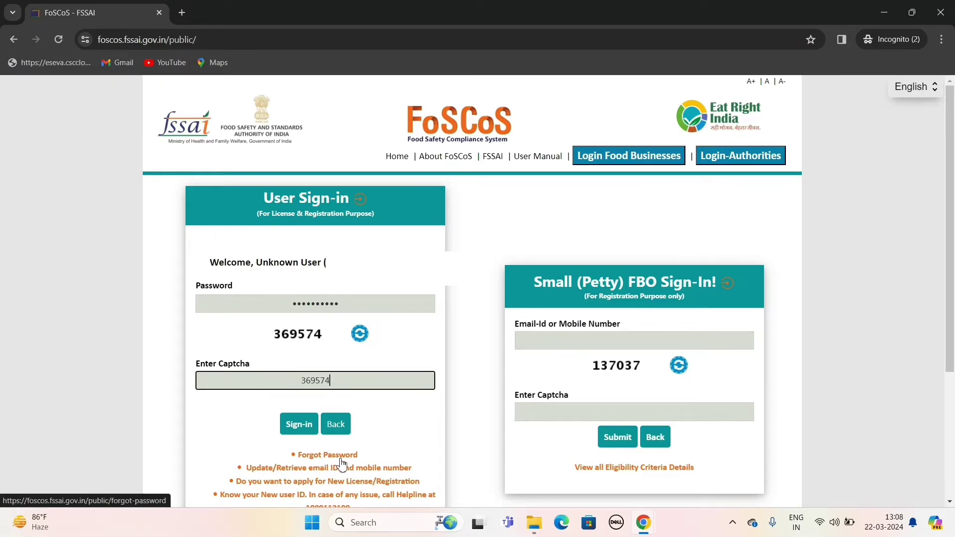
{"action": "left_click", "coordinate": [308, 428]}
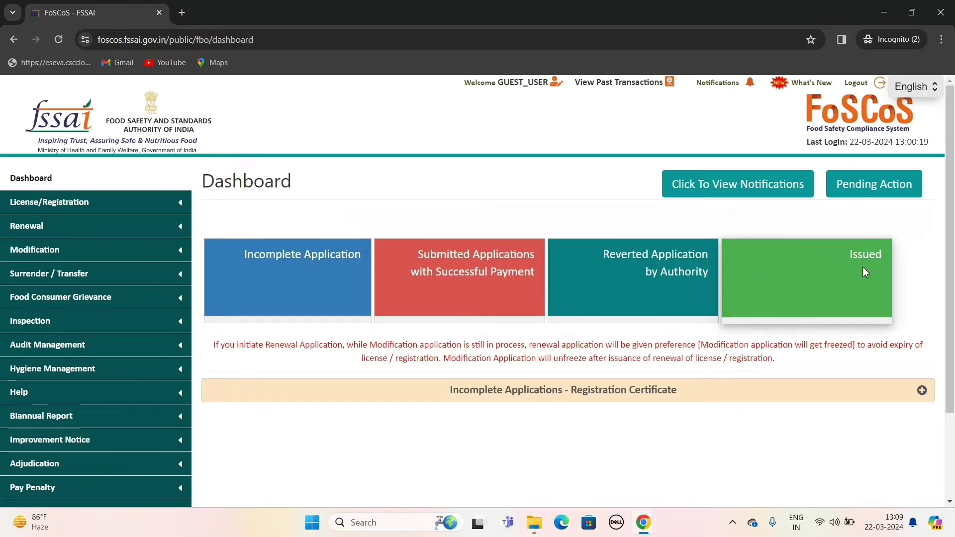
Step: Check the issued registration certificates list on the Dashboard
{"action": "left_click", "coordinate": [822, 287]}
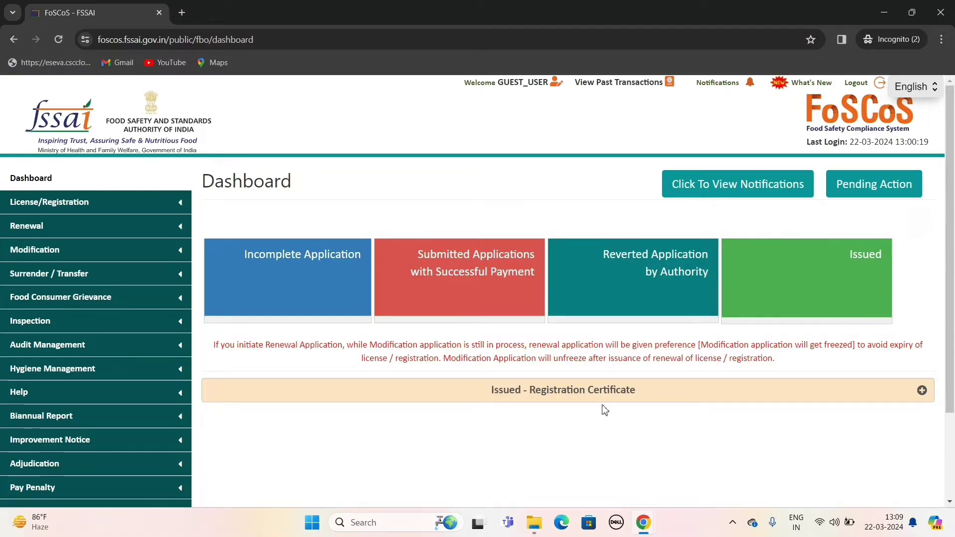
{"action": "left_click", "coordinate": [689, 396]}
{"action": "scroll", "coordinate": [689, 396], "scroll_direction": "down", "scroll_amount": 1}
{"action": "scroll", "coordinate": [689, 397], "scroll_direction": "up", "scroll_amount": 1}
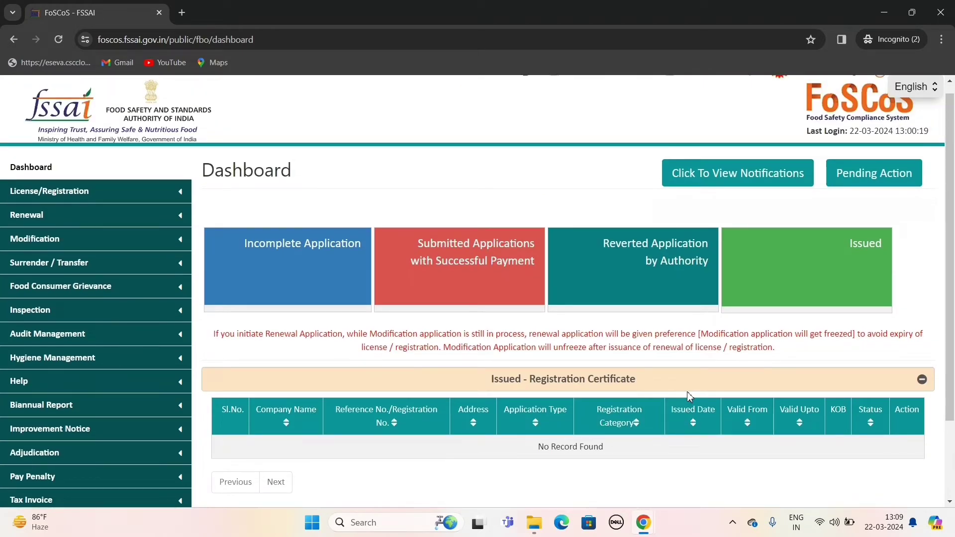
Step: List reverted registration applications, showing the New Registration reverted to FBO on 15-03-2024
{"action": "left_click", "coordinate": [649, 267]}
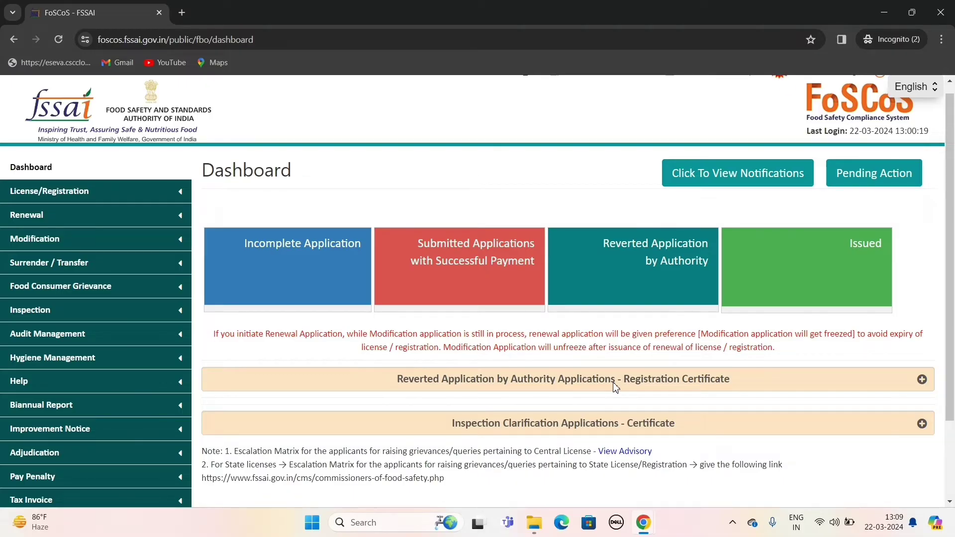
{"action": "left_click", "coordinate": [615, 387]}
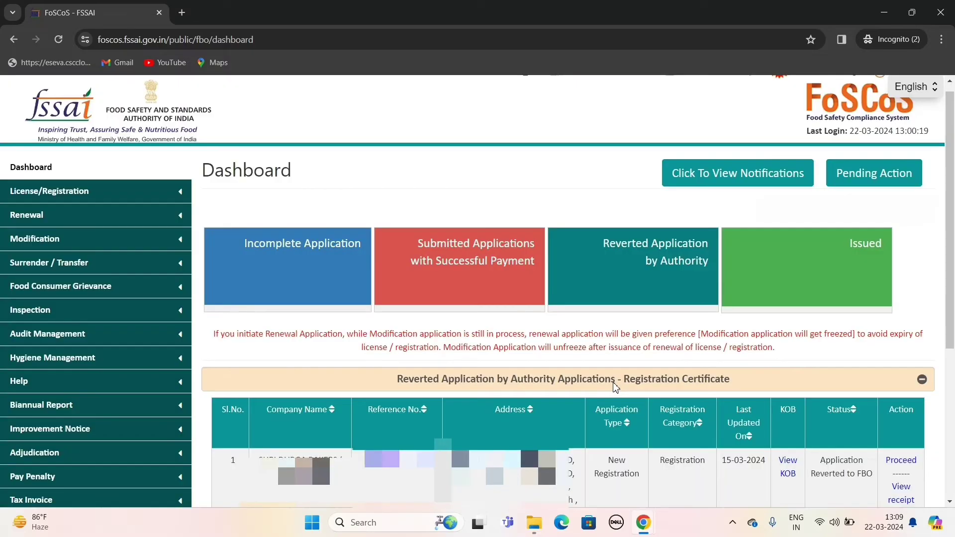
{"action": "scroll", "coordinate": [615, 387], "scroll_direction": "down", "scroll_amount": 4}
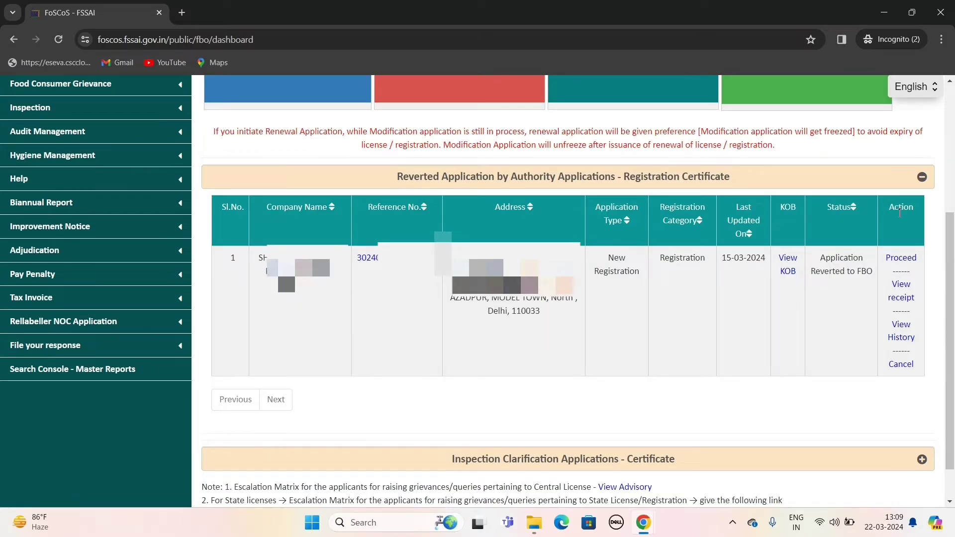
{"action": "left_click", "coordinate": [908, 262]}
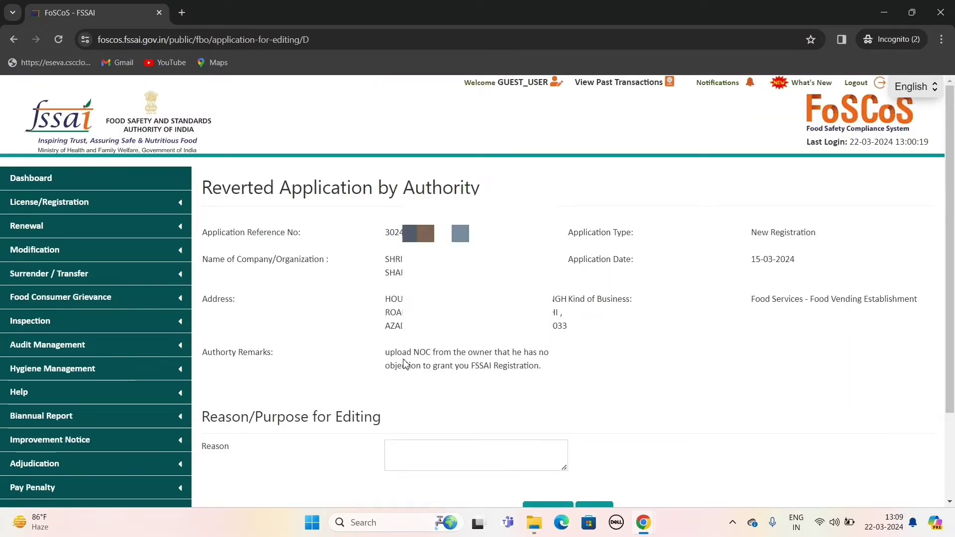
{"action": "left_click_drag", "start_coordinate": [281, 354], "coordinate": [204, 354]}
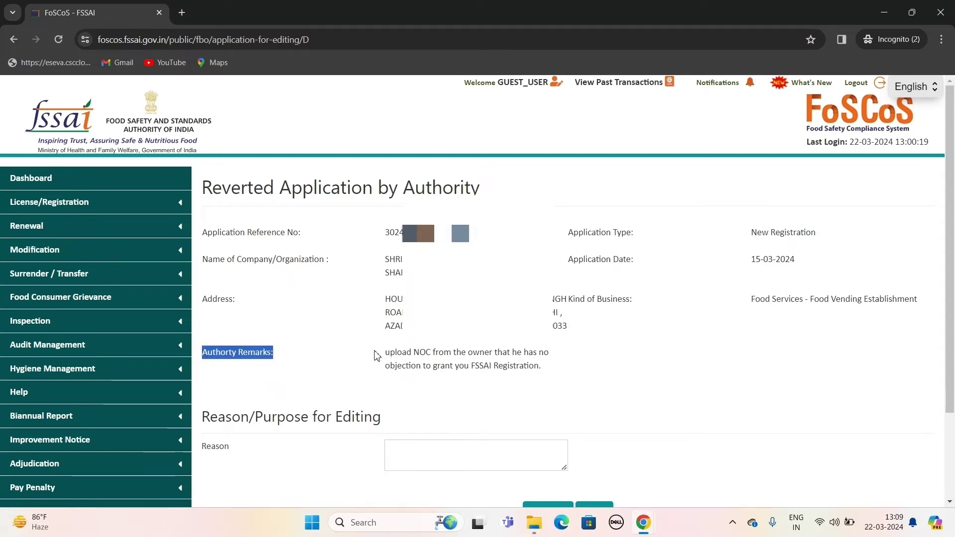
{"action": "left_click_drag", "start_coordinate": [386, 355], "coordinate": [434, 359]}
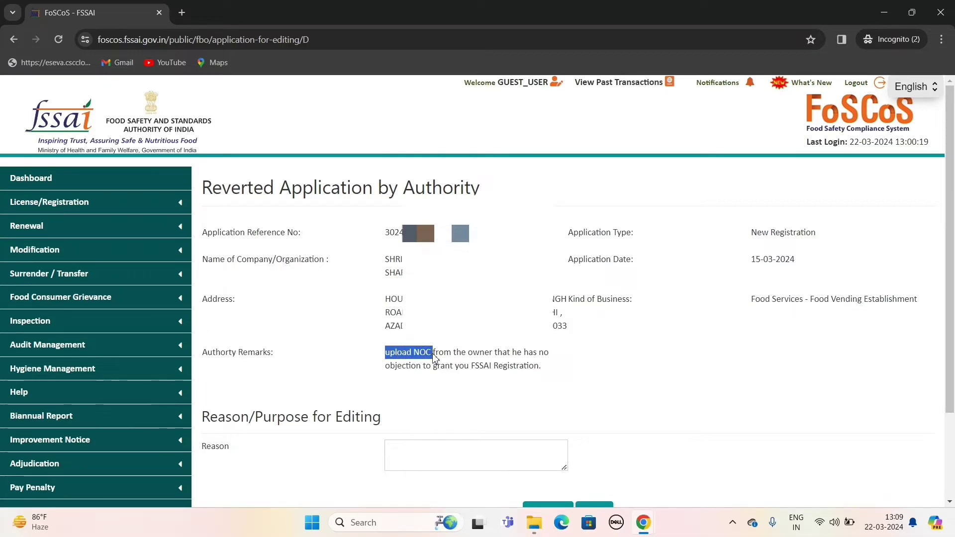
{"action": "left_click", "coordinate": [434, 358]}
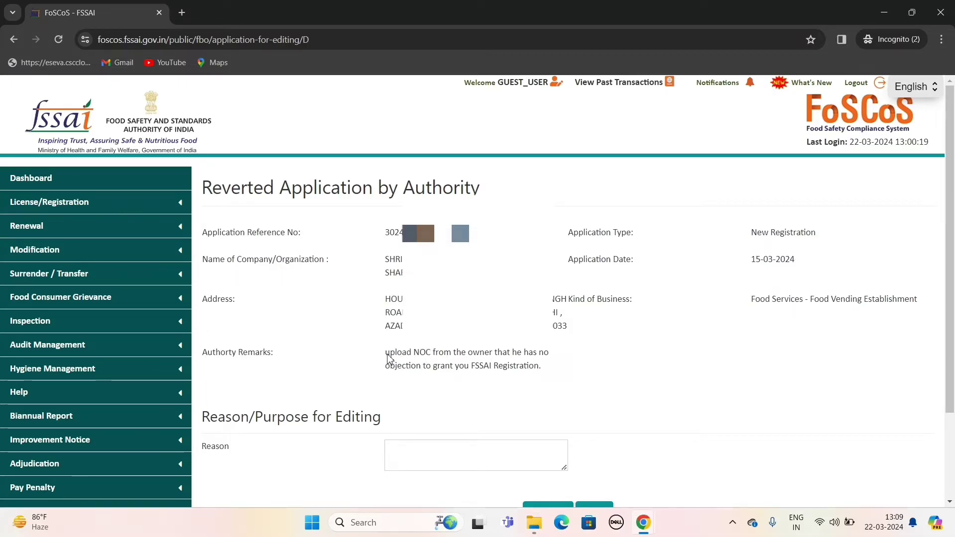
{"action": "left_click_drag", "start_coordinate": [387, 358], "coordinate": [545, 369]}
{"action": "left_click", "coordinate": [545, 369]}
Step: Type 'ok,' as the editing reason and highlight the authority's remarks requesting an owner NOC
{"action": "left_click", "coordinate": [444, 470]}
{"action": "type", "text": "ok"}
{"action": "type", "text": ","}
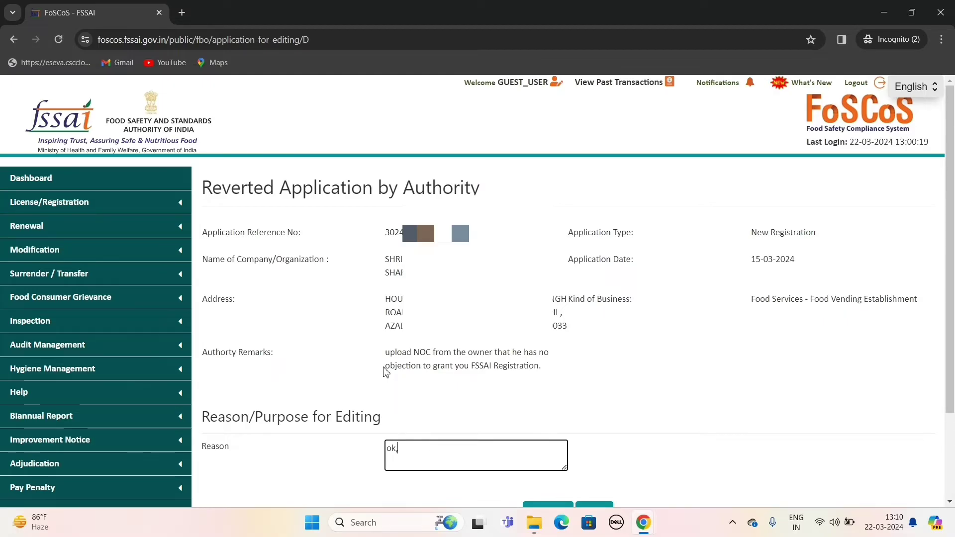
{"action": "left_click_drag", "start_coordinate": [387, 355], "coordinate": [545, 373]}
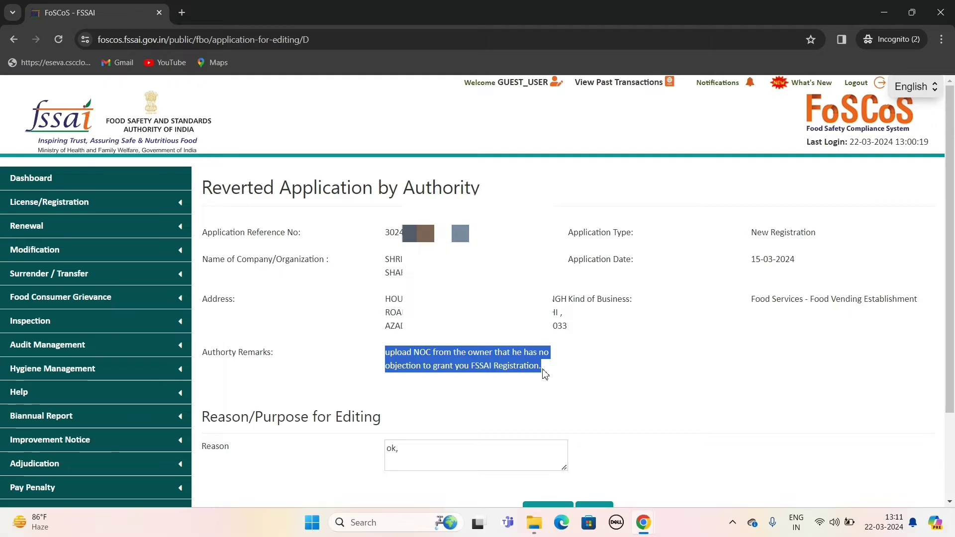
Step: Append 'NOC UPLOADED' so the editing reason reads 'ok, NOC UPLOADED'
{"action": "left_click", "coordinate": [546, 374]}
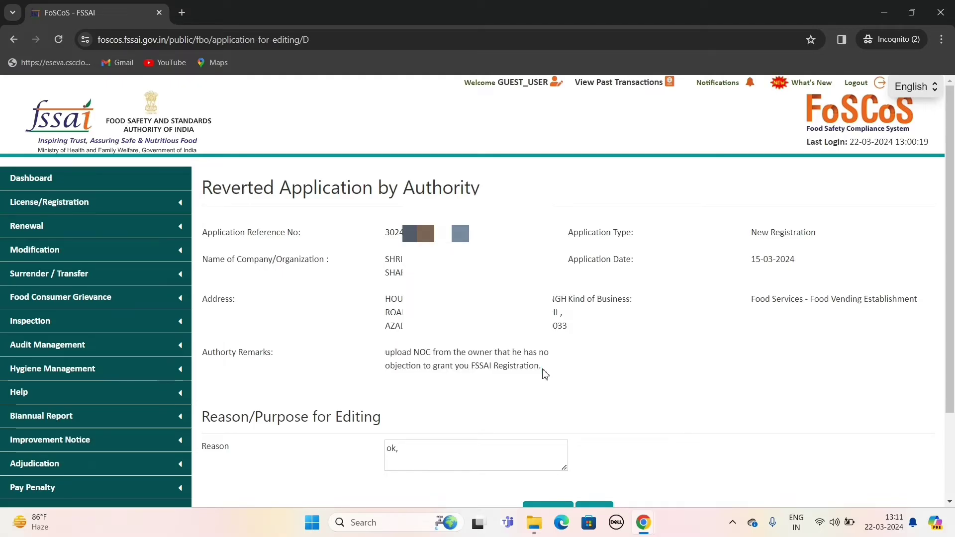
{"action": "left_click", "coordinate": [465, 461]}
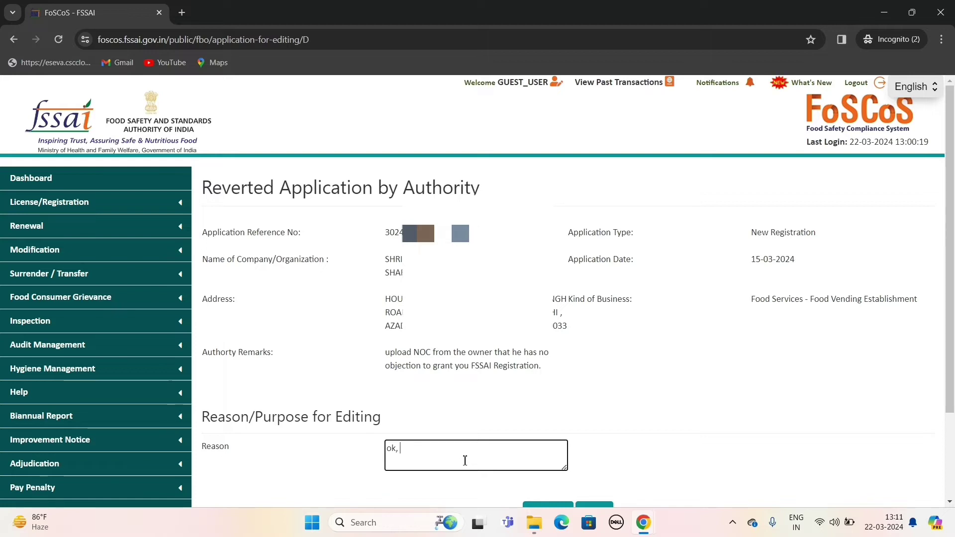
{"action": "type", "text": "NOC"}
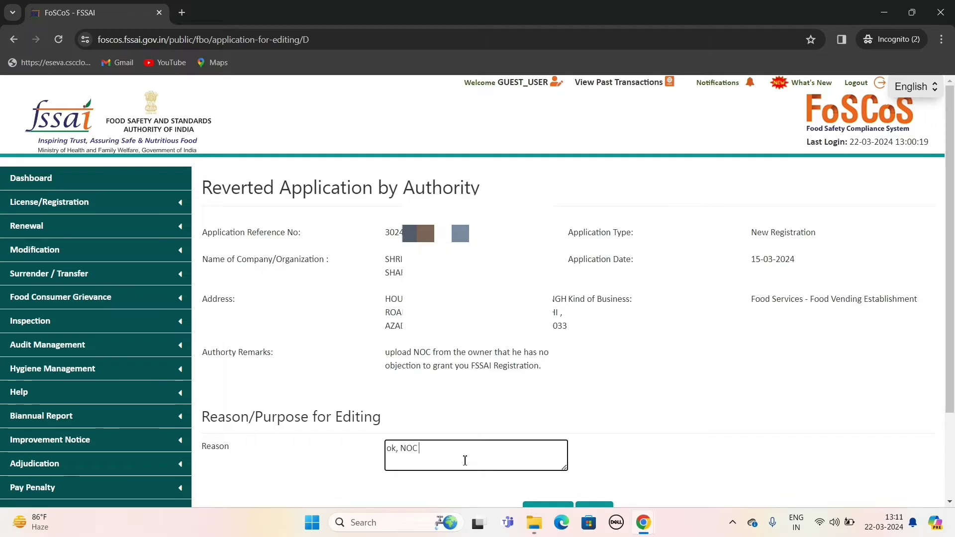
{"action": "type", "text": " UPLOaded"}
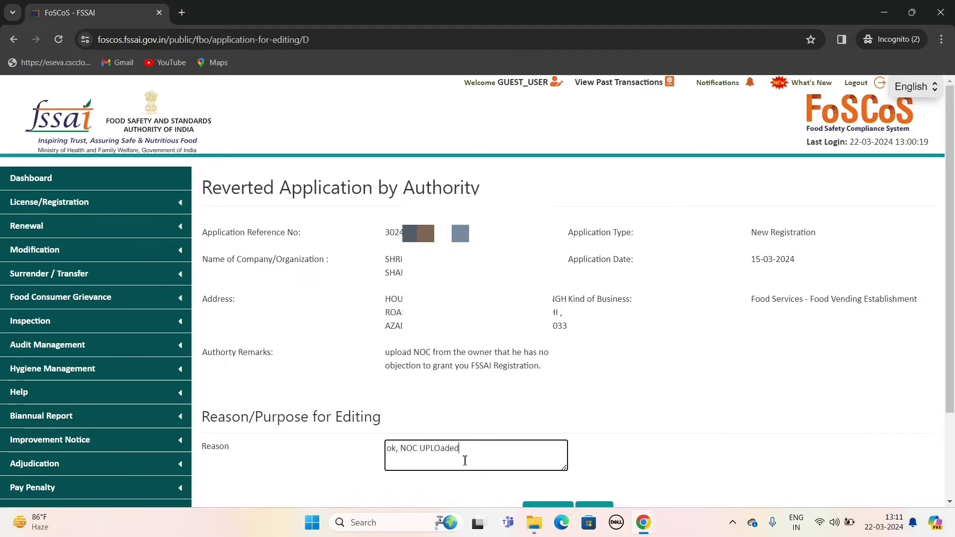
{"action": "key", "text": "BackSpace"}
{"action": "key", "text": "BackSpace"}
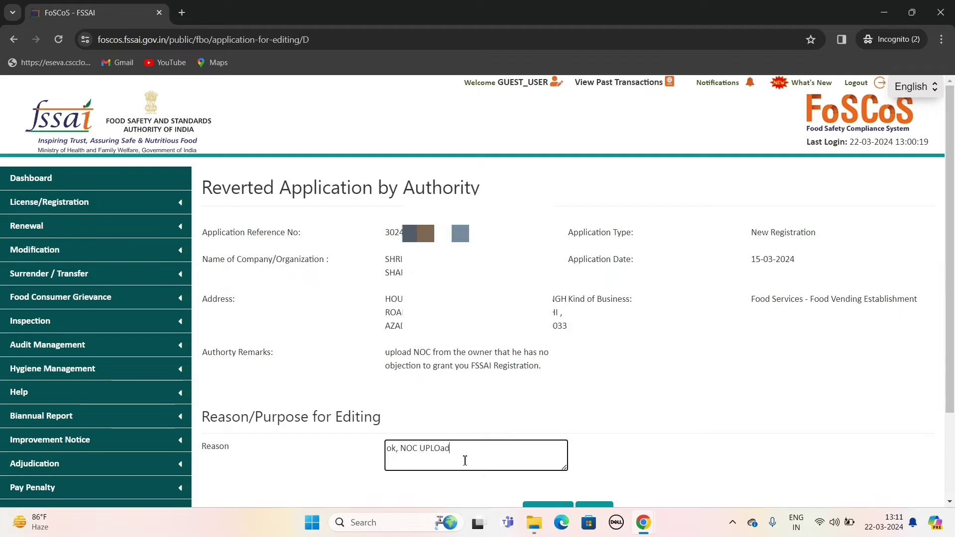
{"action": "type", "text": "DED"}
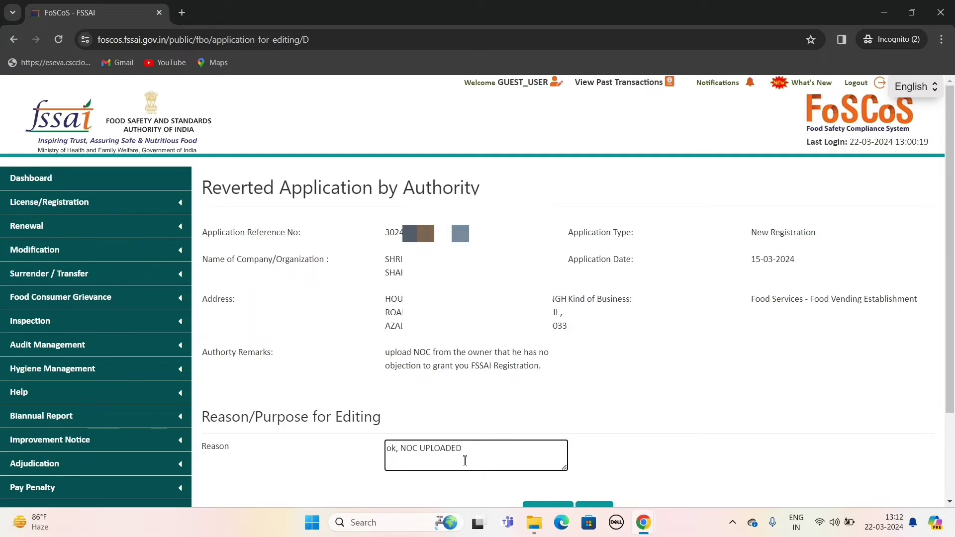
{"action": "scroll", "coordinate": [467, 455], "scroll_direction": "down", "scroll_amount": 2}
Step: Submit the editing reason, confirm, and keep the existing kind of business
{"action": "left_click", "coordinate": [546, 430]}
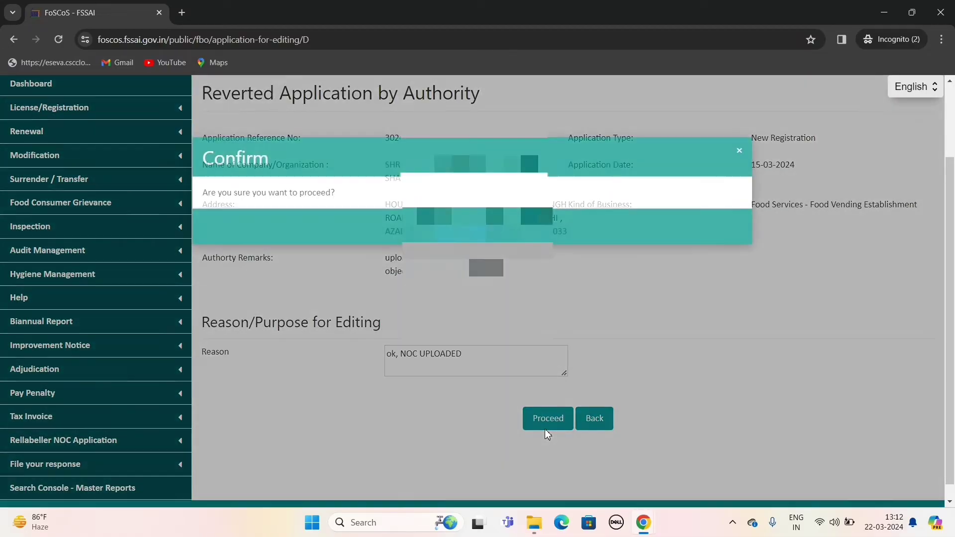
{"action": "left_click", "coordinate": [448, 232]}
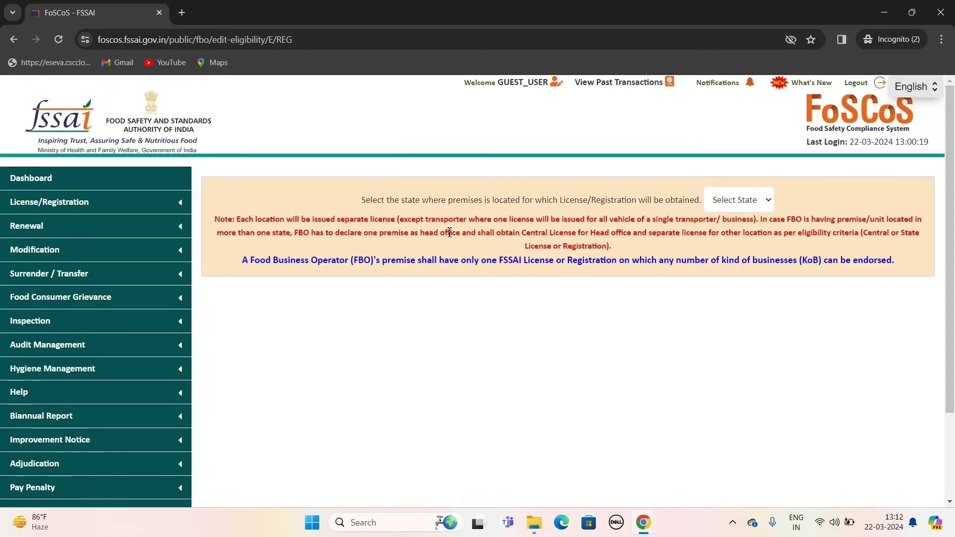
{"action": "scroll", "coordinate": [588, 390], "scroll_direction": "down", "scroll_amount": 3}
{"action": "left_click", "coordinate": [595, 461]}
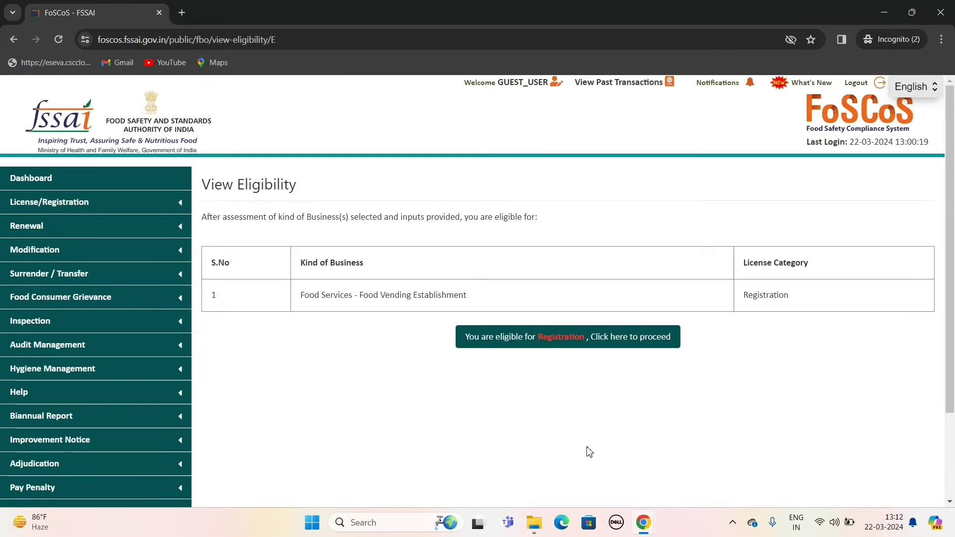
{"action": "left_click", "coordinate": [570, 347]}
Step: Keep correspondence address same as premises, save the registration form and accept the food categories
{"action": "scroll", "coordinate": [569, 349], "scroll_direction": "down", "scroll_amount": 4}
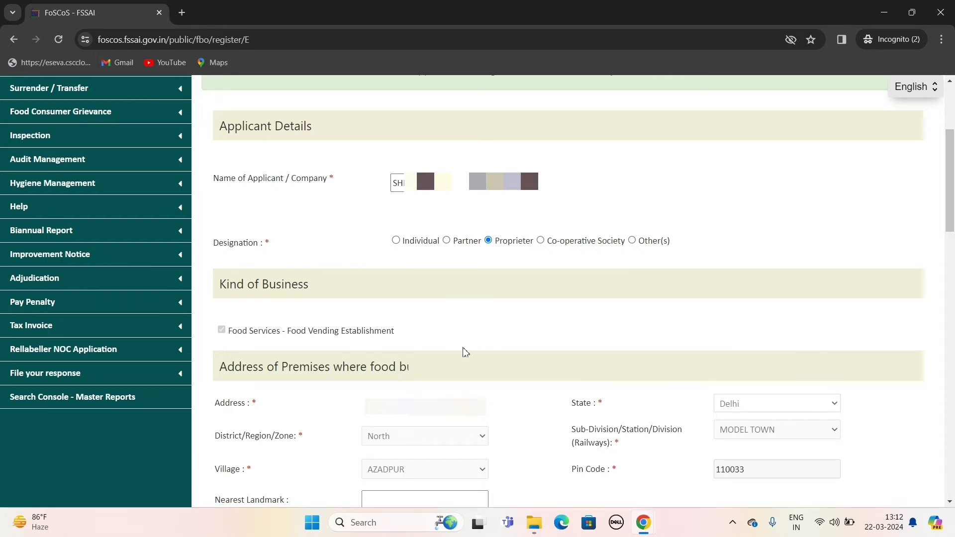
{"action": "scroll", "coordinate": [437, 408], "scroll_direction": "down", "scroll_amount": 3}
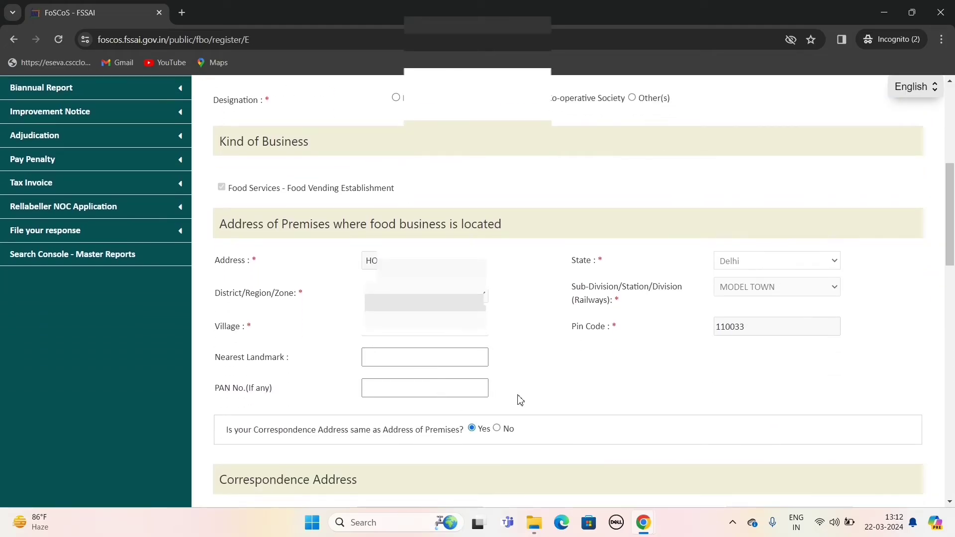
{"action": "left_click", "coordinate": [497, 429]}
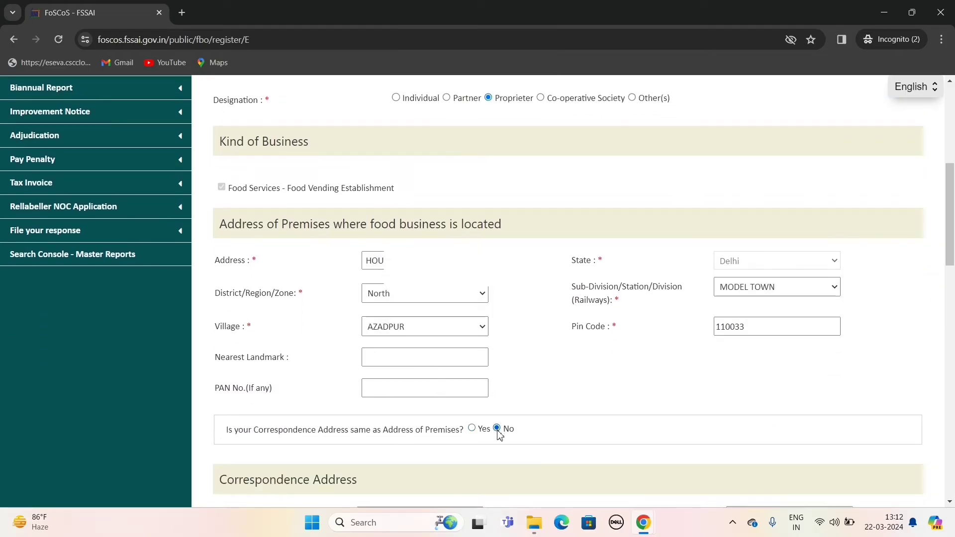
{"action": "key", "text": "Right"}
{"action": "key", "text": "Right"}
{"action": "key", "text": "Right"}
{"action": "key", "text": "Right"}
{"action": "key", "text": "Right"}
{"action": "key", "text": "Right"}
{"action": "key", "text": "Right"}
{"action": "key", "text": "Right"}
{"action": "key", "text": "Right"}
{"action": "key", "text": "Right"}
{"action": "key", "text": "Right"}
{"action": "key", "text": "Right"}
{"action": "key", "text": "Right"}
{"action": "key", "text": "Right"}
{"action": "key", "text": "Right"}
{"action": "left_click", "coordinate": [472, 429]}
{"action": "scroll", "coordinate": [472, 431], "scroll_direction": "down", "scroll_amount": 17}
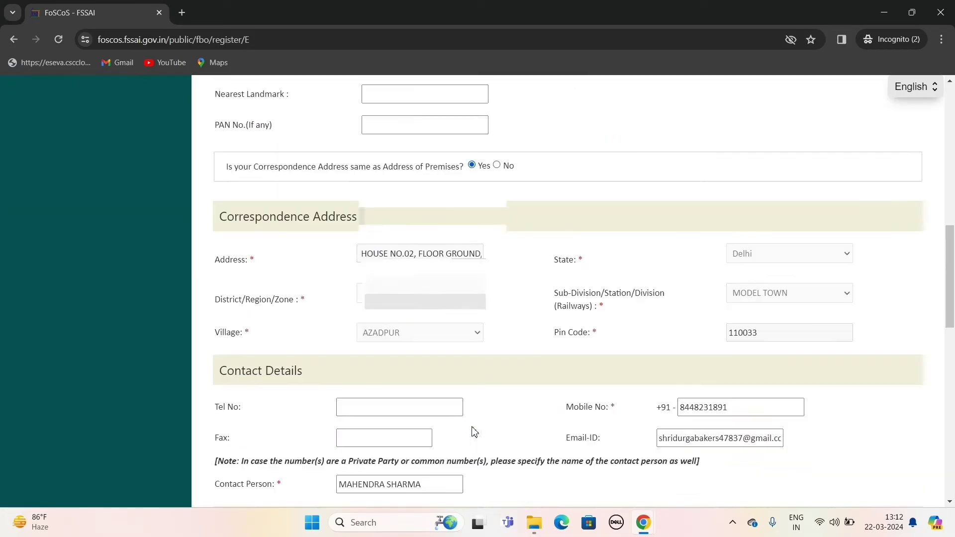
{"action": "scroll", "coordinate": [472, 431], "scroll_direction": "down", "scroll_amount": 3}
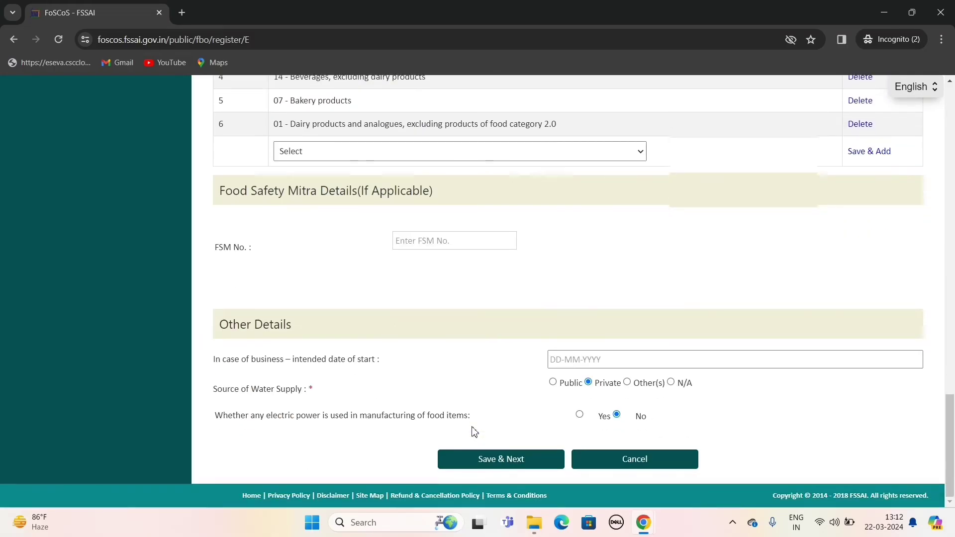
{"action": "left_click", "coordinate": [492, 470]}
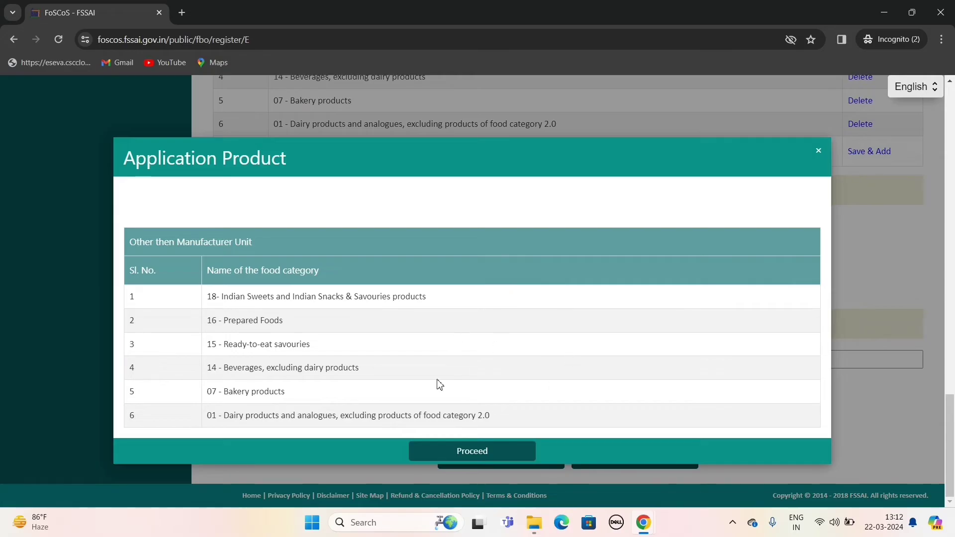
{"action": "left_click", "coordinate": [504, 457]}
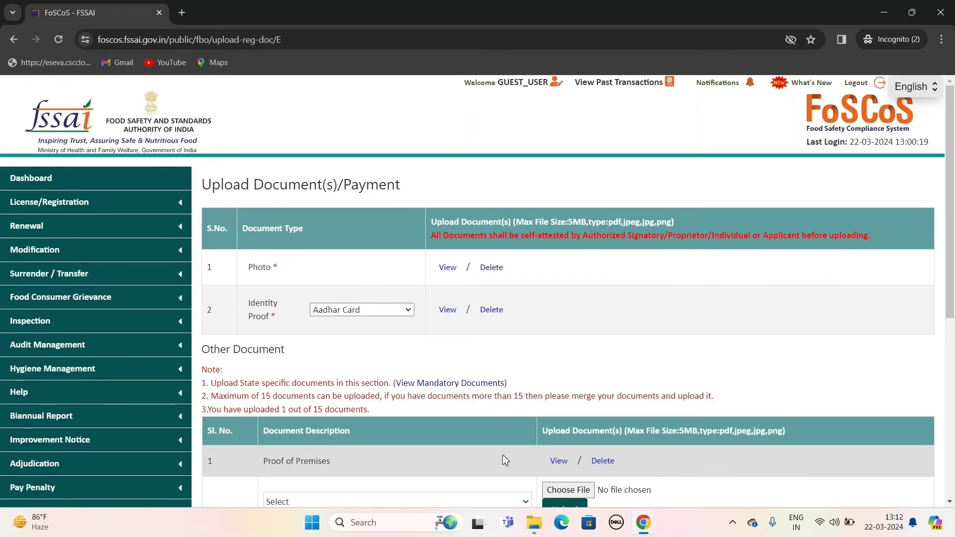
Step: Review the uploaded photo, Aadhar card and Tata Power-DDL electricity-bill proof of premises
{"action": "scroll", "coordinate": [502, 454], "scroll_direction": "down", "scroll_amount": 1}
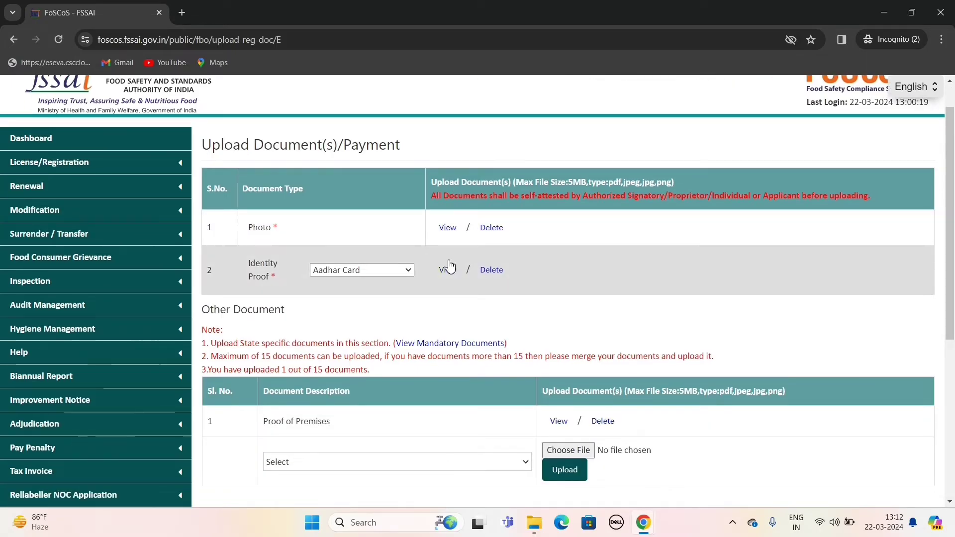
{"action": "left_click", "coordinate": [449, 231]}
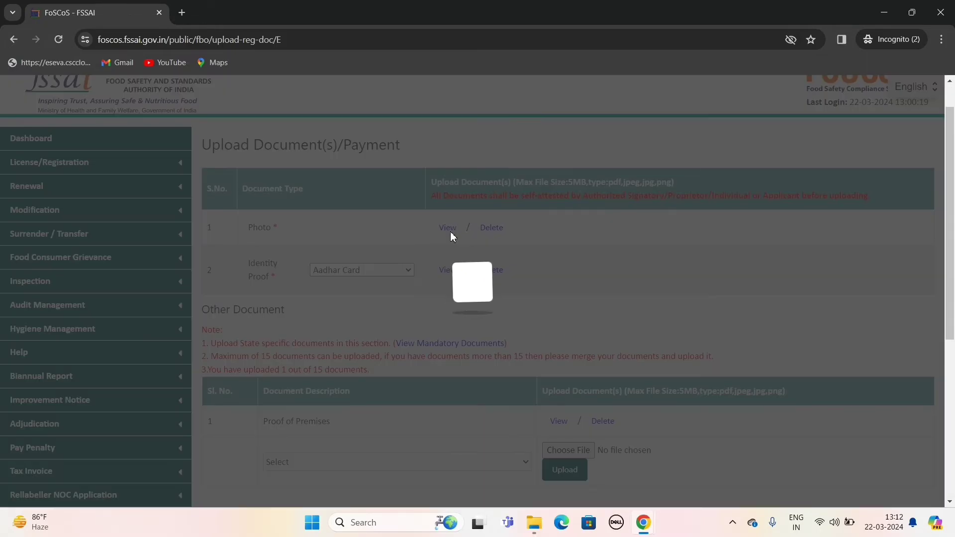
{"action": "left_click", "coordinate": [94, 8]}
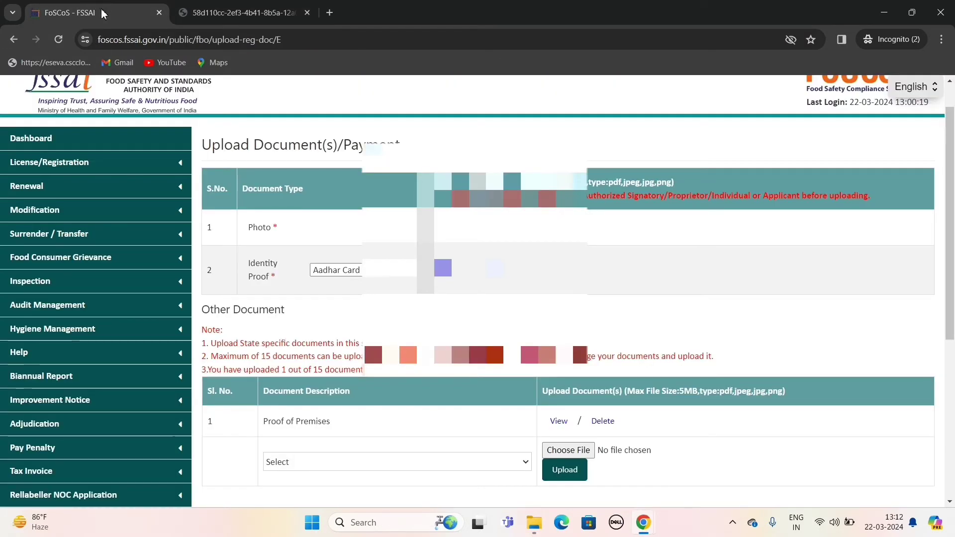
{"action": "left_click", "coordinate": [451, 269]}
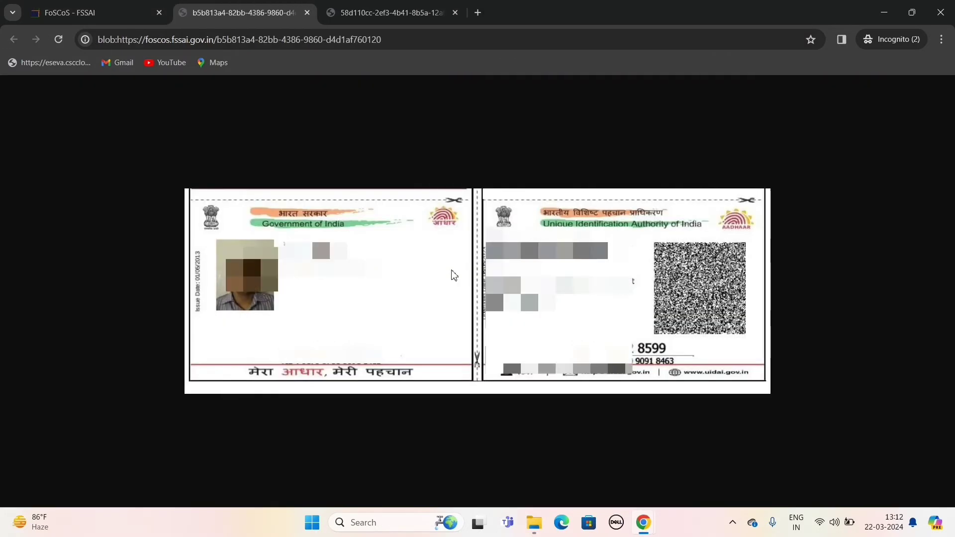
{"action": "left_click", "coordinate": [83, 5]}
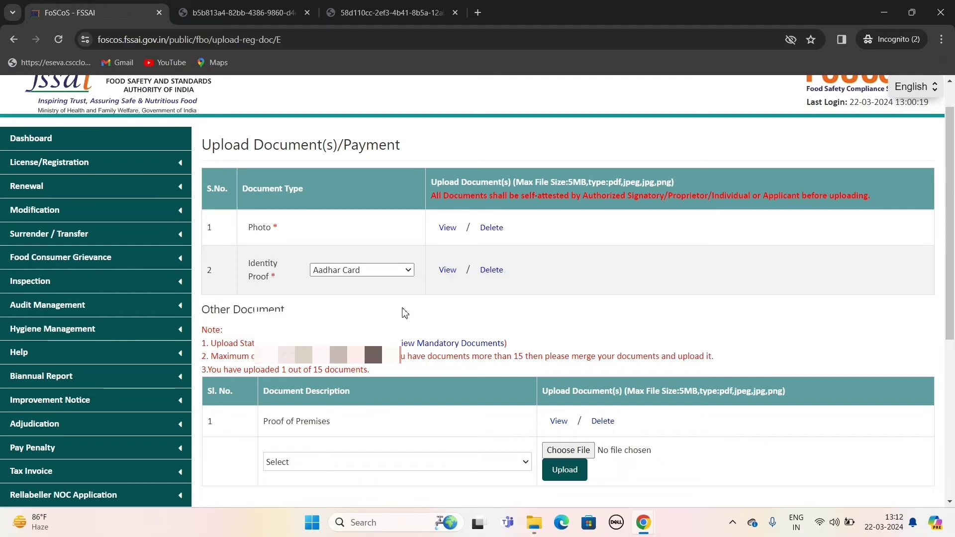
{"action": "scroll", "coordinate": [405, 313], "scroll_direction": "down", "scroll_amount": 3}
{"action": "left_click", "coordinate": [559, 287]}
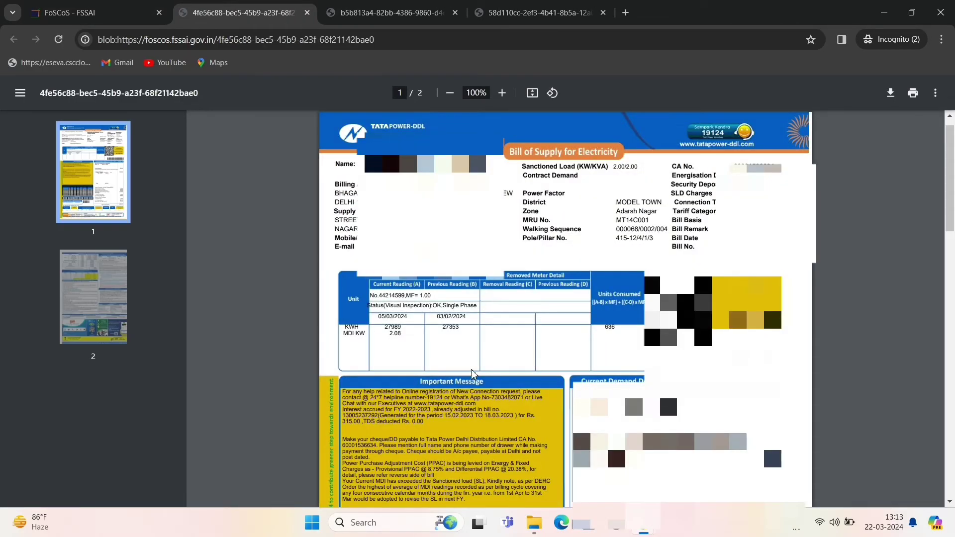
{"action": "scroll", "coordinate": [471, 371], "scroll_direction": "down", "scroll_amount": 15}
{"action": "scroll", "coordinate": [472, 373], "scroll_direction": "up", "scroll_amount": 10}
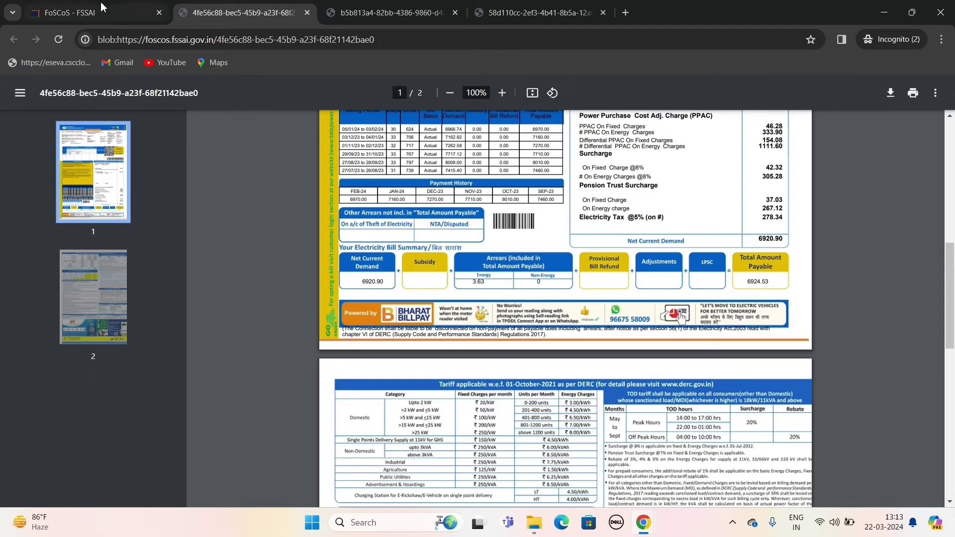
{"action": "left_click", "coordinate": [136, 10]}
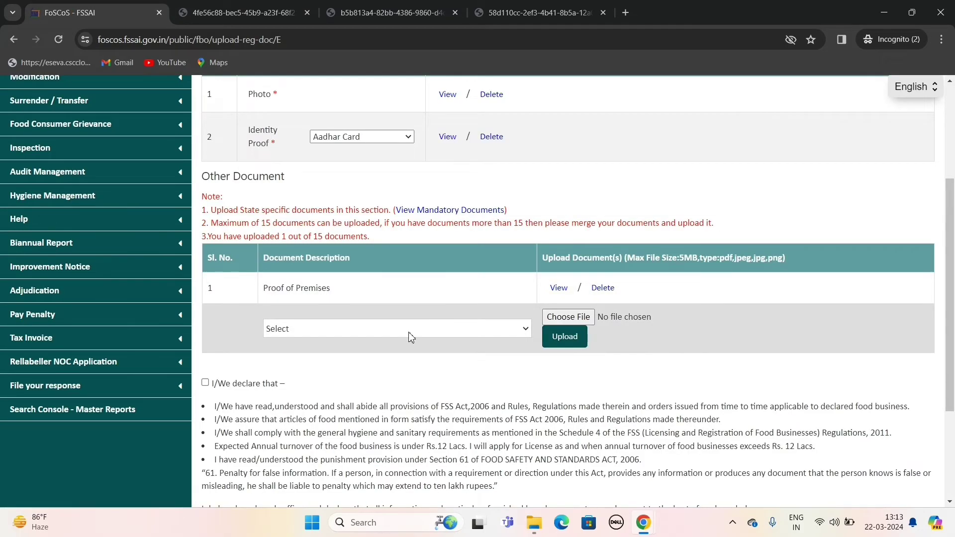
Step: Upload noc.pdf as Any Other Document with the description 'NOC'
{"action": "left_click", "coordinate": [396, 331]}
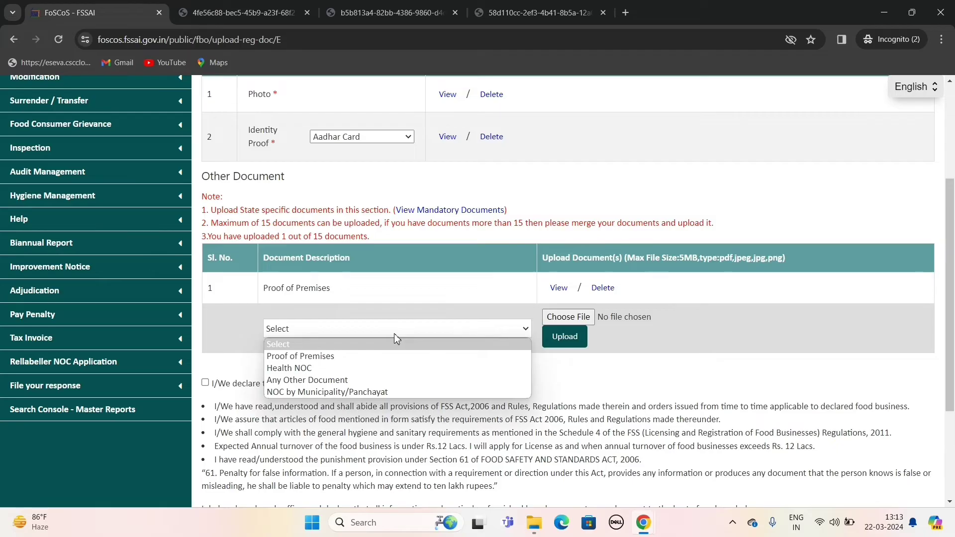
{"action": "left_click", "coordinate": [378, 381]}
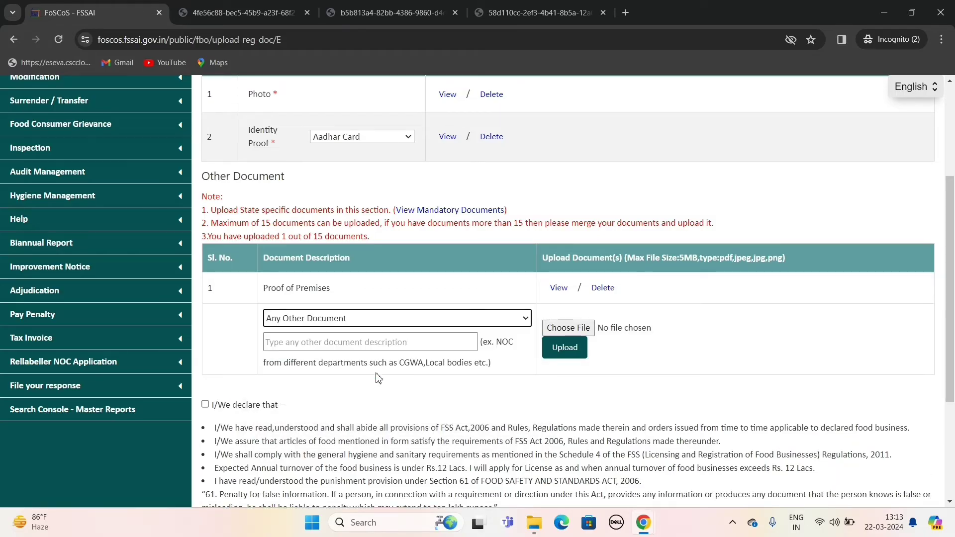
{"action": "left_click", "coordinate": [382, 343]}
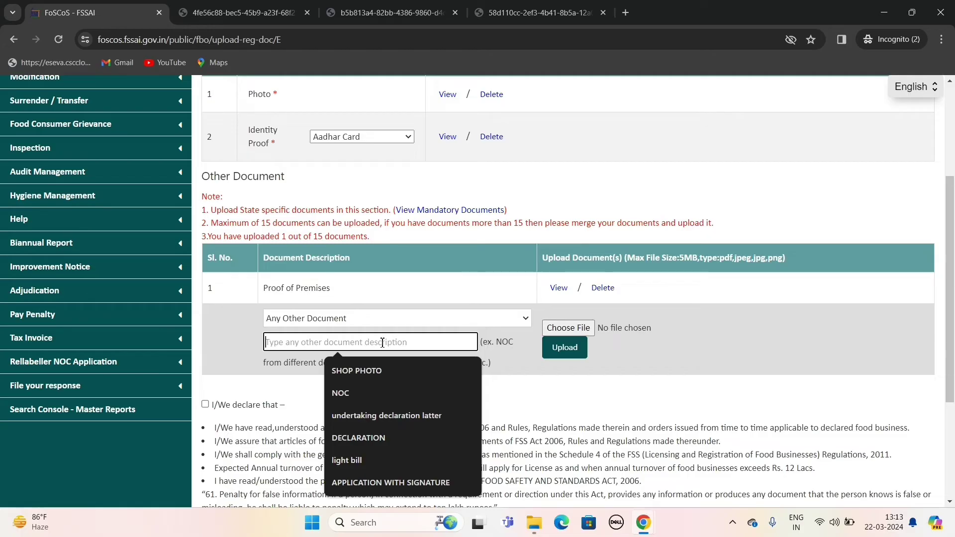
{"action": "left_click", "coordinate": [372, 394]}
{"action": "left_click", "coordinate": [568, 328]}
{"action": "double_click", "coordinate": [154, 269]}
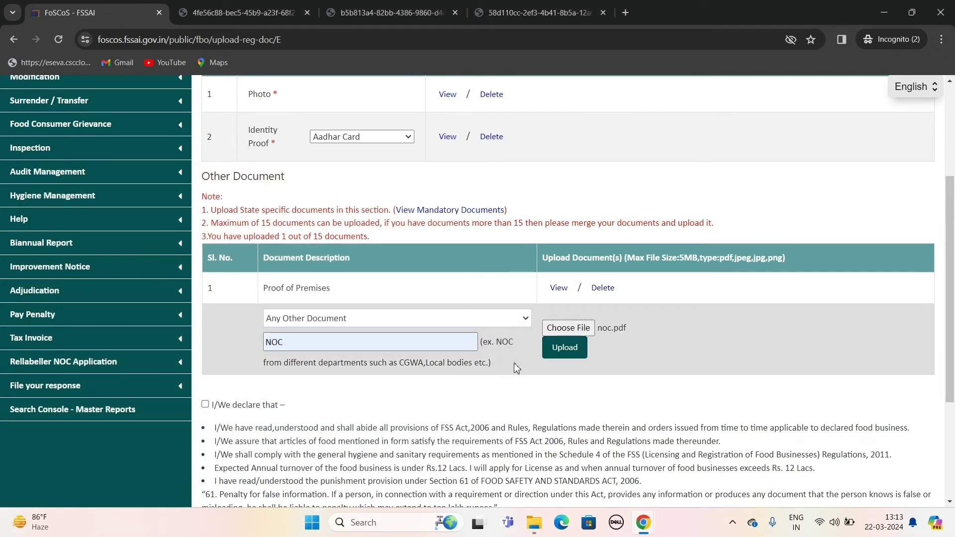
{"action": "left_click", "coordinate": [565, 347]}
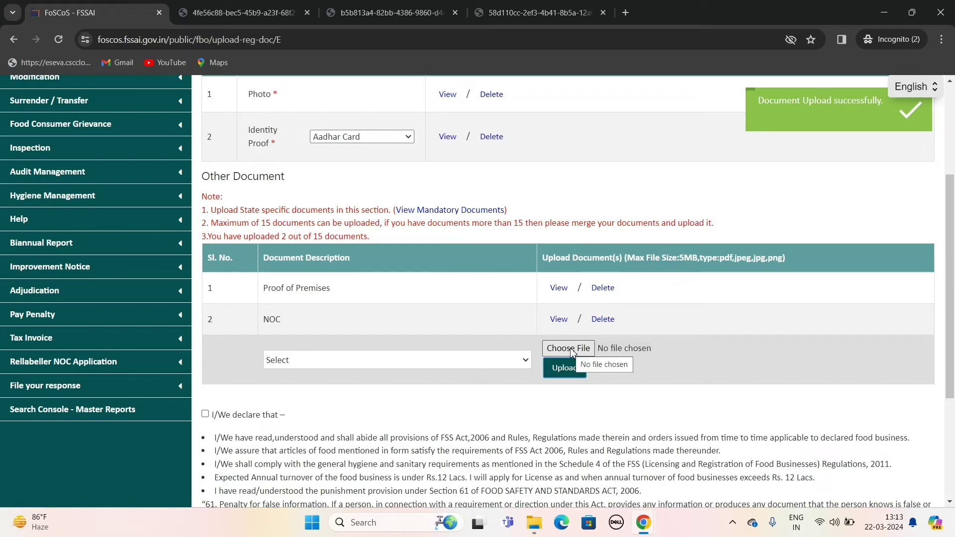
Step: Open the uploaded NOC document to verify it, then return to FoSCoS
{"action": "left_click", "coordinate": [565, 322]}
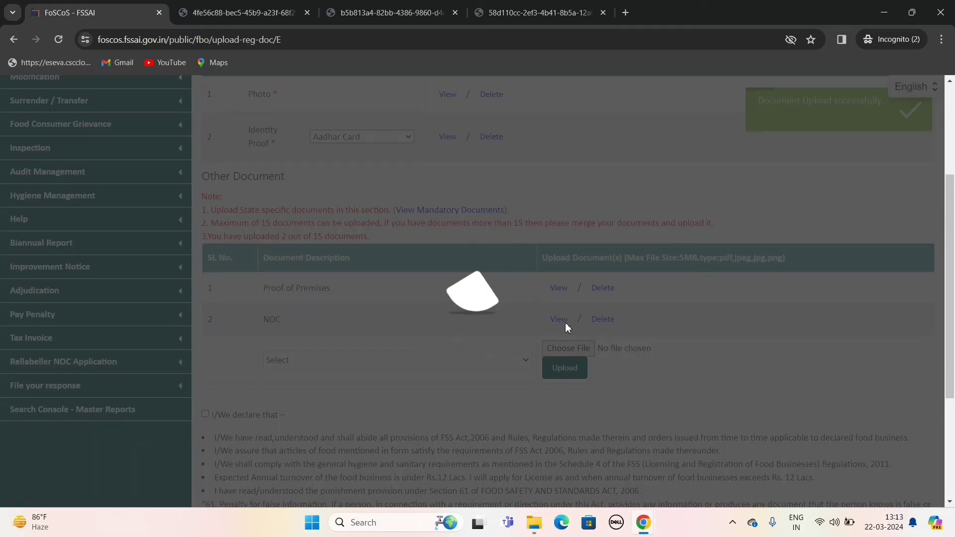
{"action": "scroll", "coordinate": [564, 322], "scroll_direction": "down", "scroll_amount": 10}
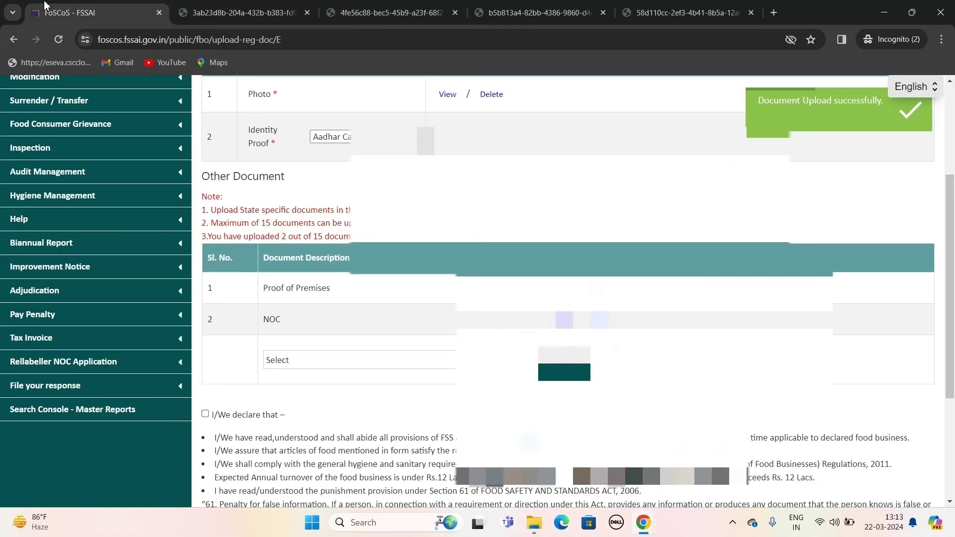
{"action": "left_click", "coordinate": [59, 12]}
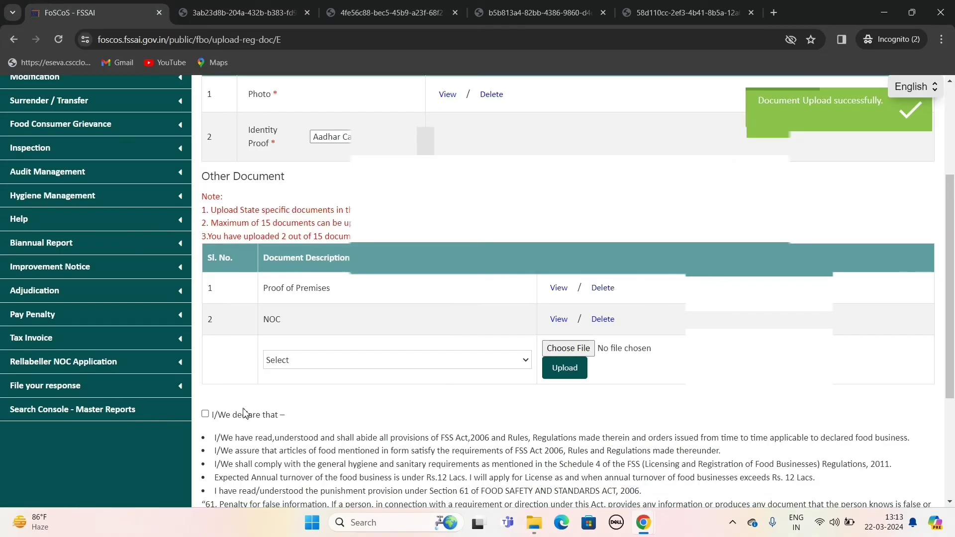
Step: Accept the 'I/We declare that' declaration and submit the application
{"action": "left_click", "coordinate": [205, 415]}
{"action": "scroll", "coordinate": [206, 418], "scroll_direction": "down", "scroll_amount": 4}
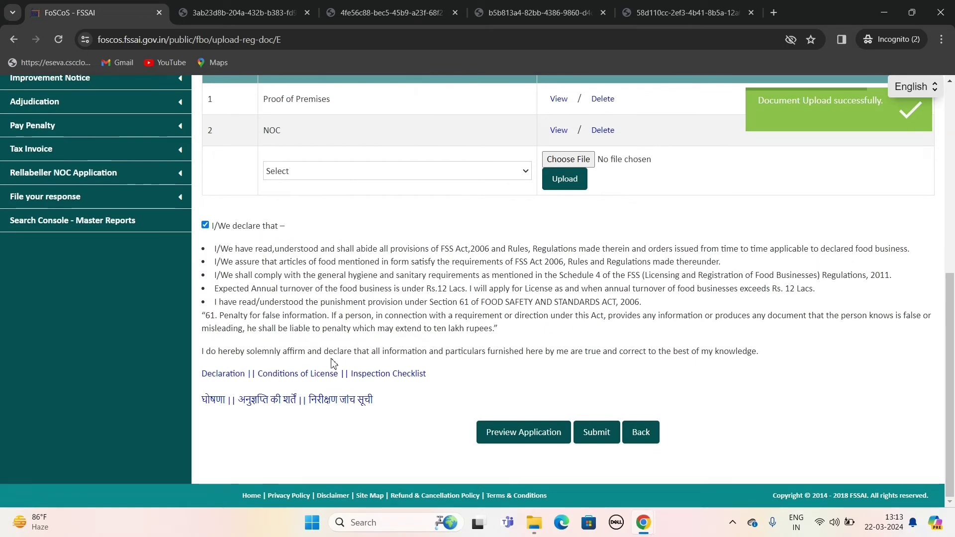
{"action": "left_click", "coordinate": [604, 438]}
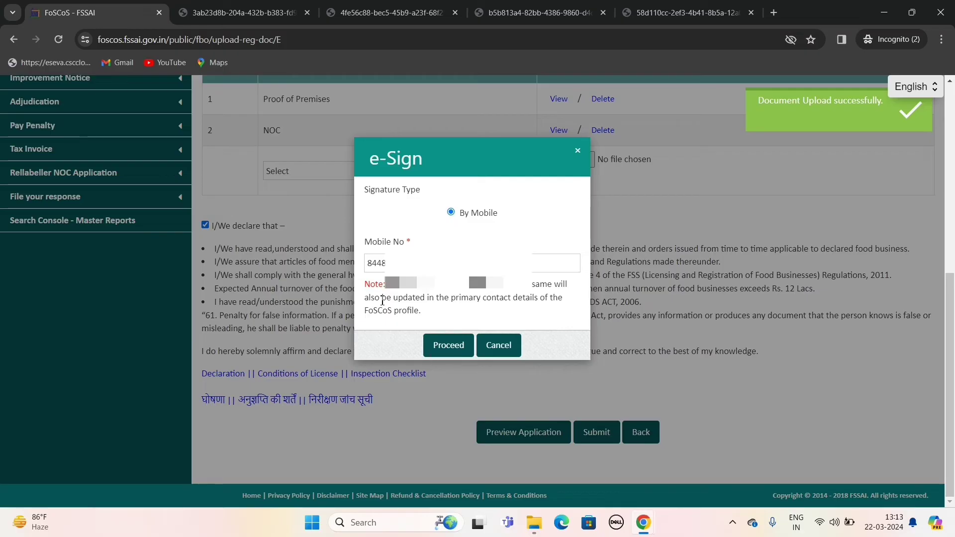
Step: E-sign the application with the OTP sent to the registered mobile number
{"action": "left_click_drag", "start_coordinate": [418, 264], "coordinate": [366, 280]}
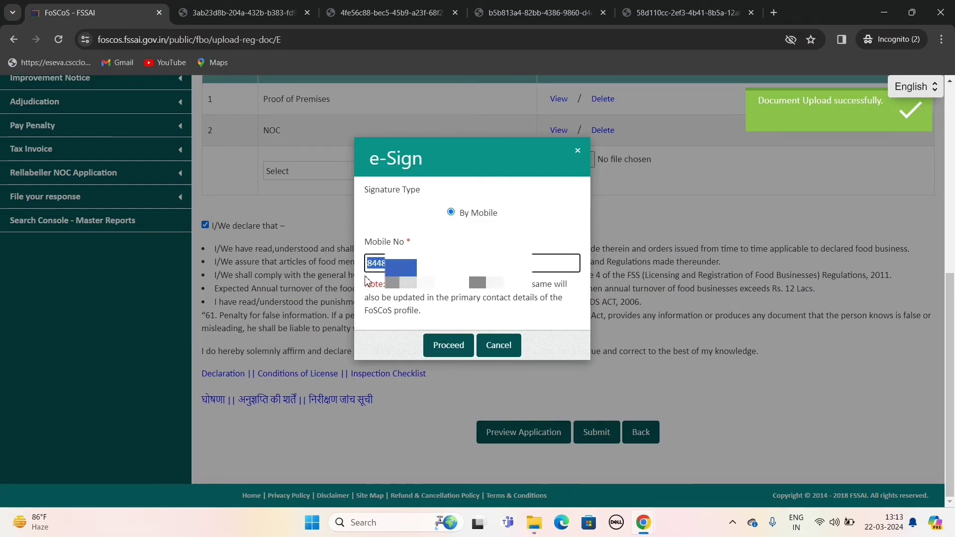
{"action": "left_click", "coordinate": [451, 343]}
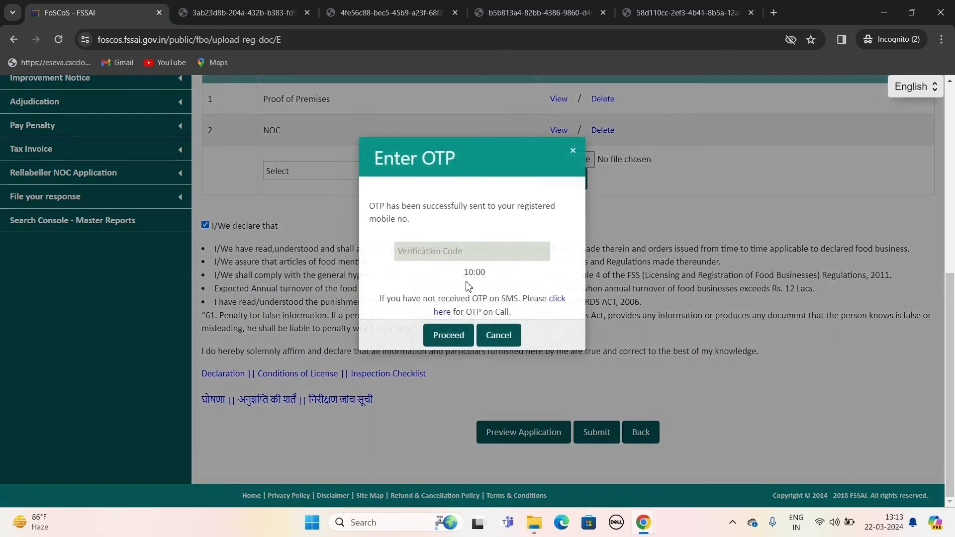
{"action": "left_click", "coordinate": [484, 259]}
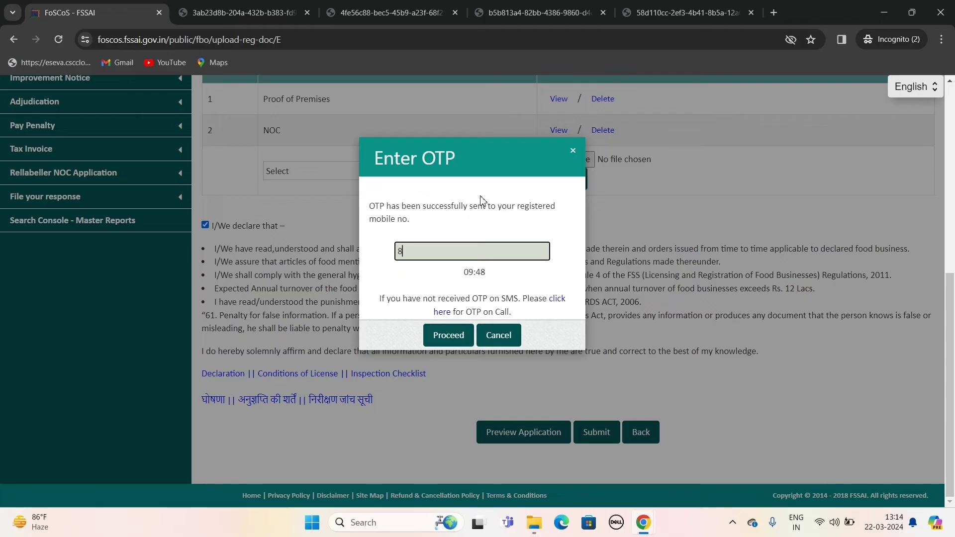
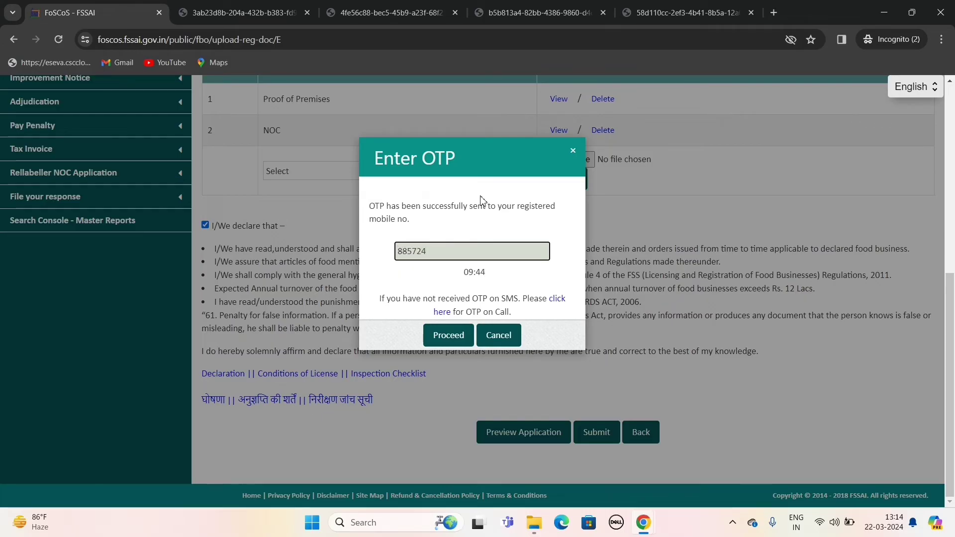
{"action": "left_click", "coordinate": [450, 335]}
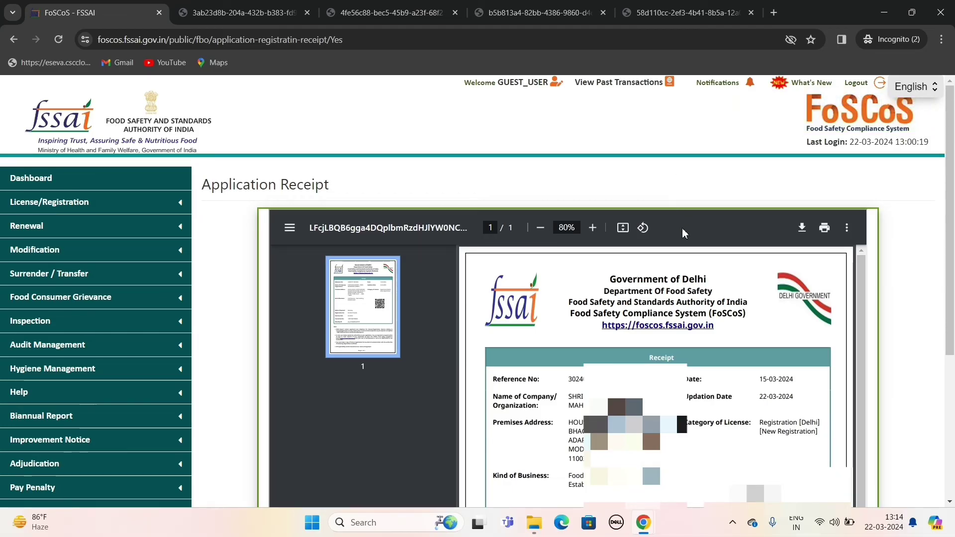
Step: Return to the Dashboard and check the reverted registration applications list
{"action": "scroll", "coordinate": [683, 232], "scroll_direction": "down", "scroll_amount": 10}
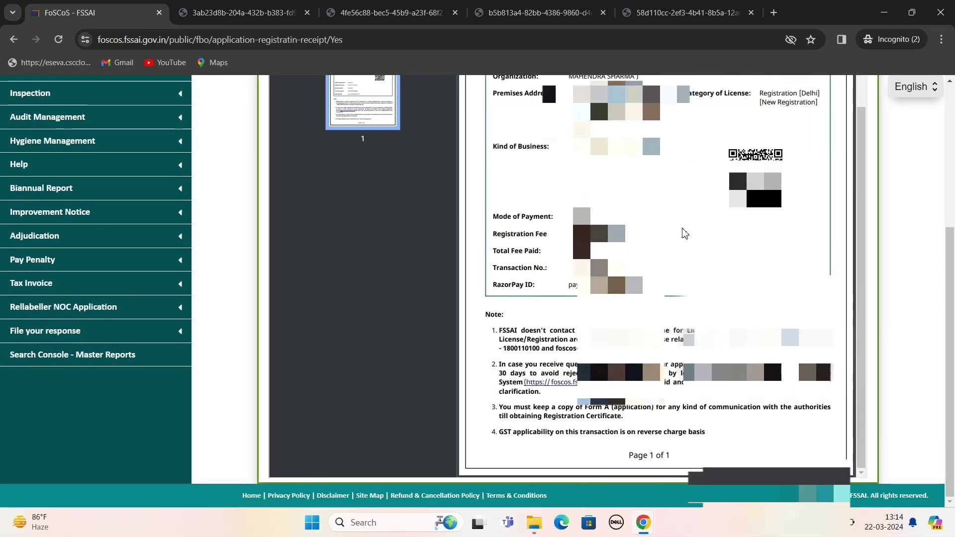
{"action": "scroll", "coordinate": [684, 233], "scroll_direction": "up", "scroll_amount": 6}
{"action": "scroll", "coordinate": [684, 233], "scroll_direction": "up", "scroll_amount": 4}
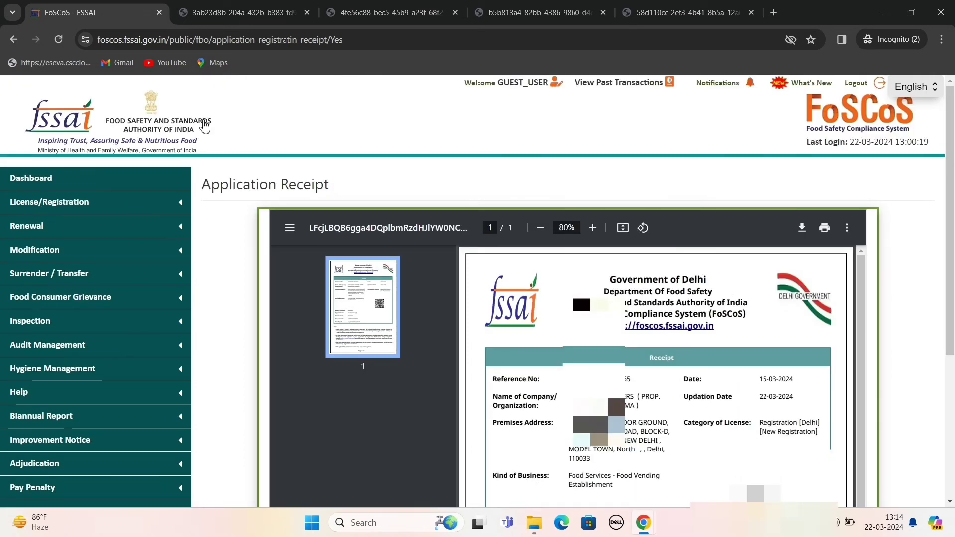
{"action": "left_click", "coordinate": [103, 179]}
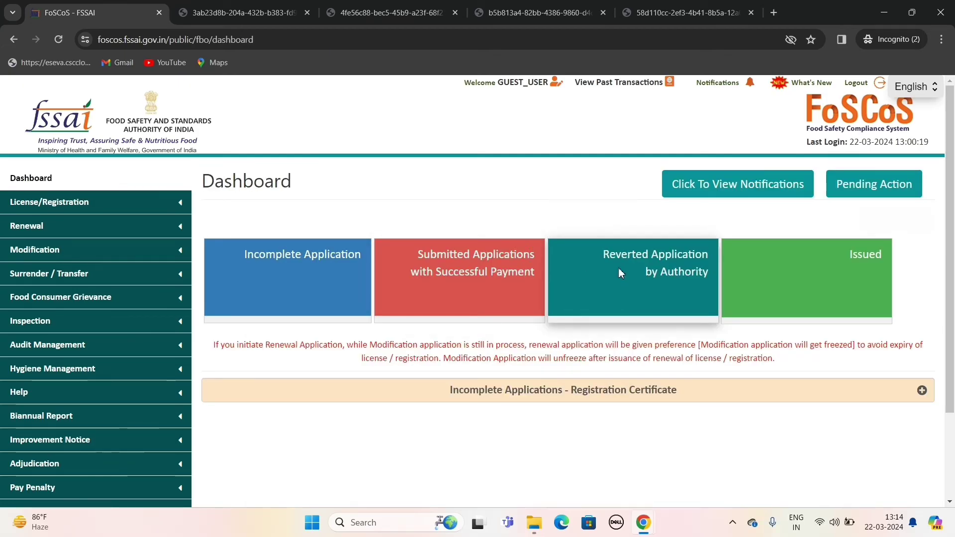
{"action": "left_click", "coordinate": [619, 268]}
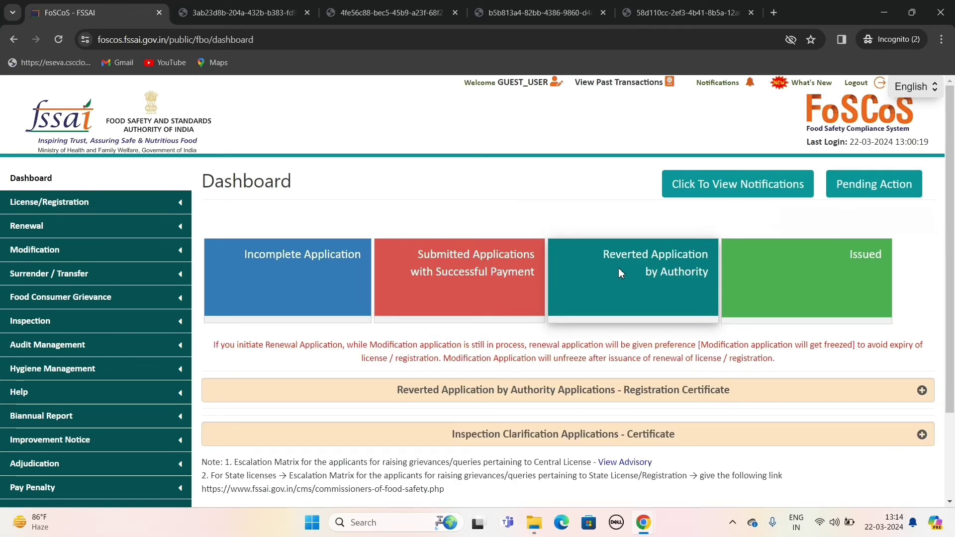
{"action": "left_click", "coordinate": [628, 400]}
{"action": "scroll", "coordinate": [547, 349], "scroll_direction": "down", "scroll_amount": 3}
{"action": "scroll", "coordinate": [482, 306], "scroll_direction": "up", "scroll_amount": 2}
Step: Check Submitted Applications lists the registration awaiting Stage 1 processing
{"action": "left_click", "coordinate": [473, 281]}
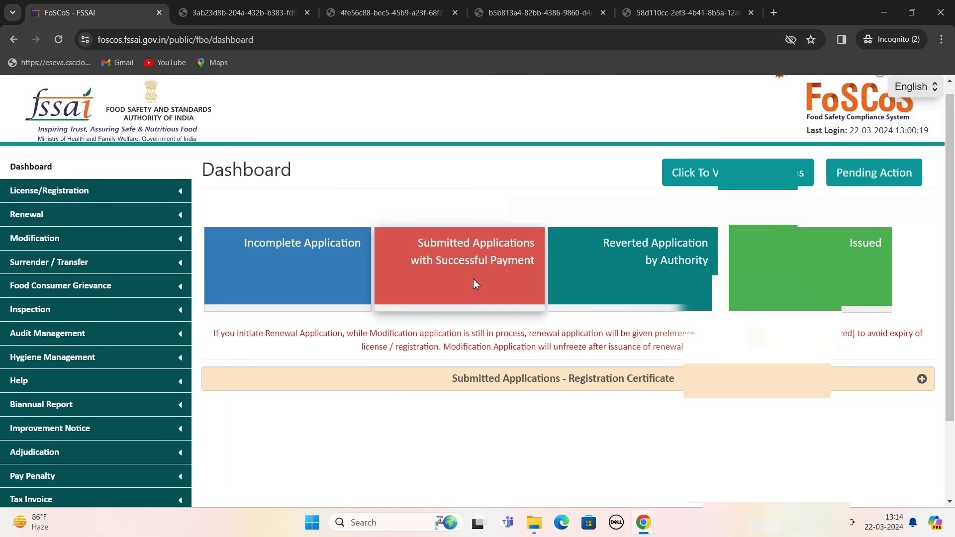
{"action": "left_click", "coordinate": [549, 385]}
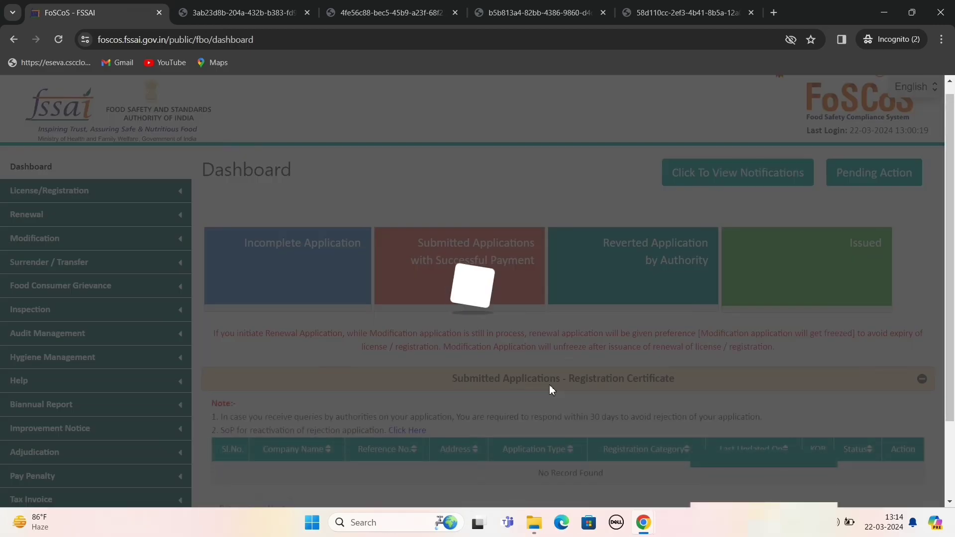
{"action": "scroll", "coordinate": [549, 384], "scroll_direction": "down", "scroll_amount": 2}
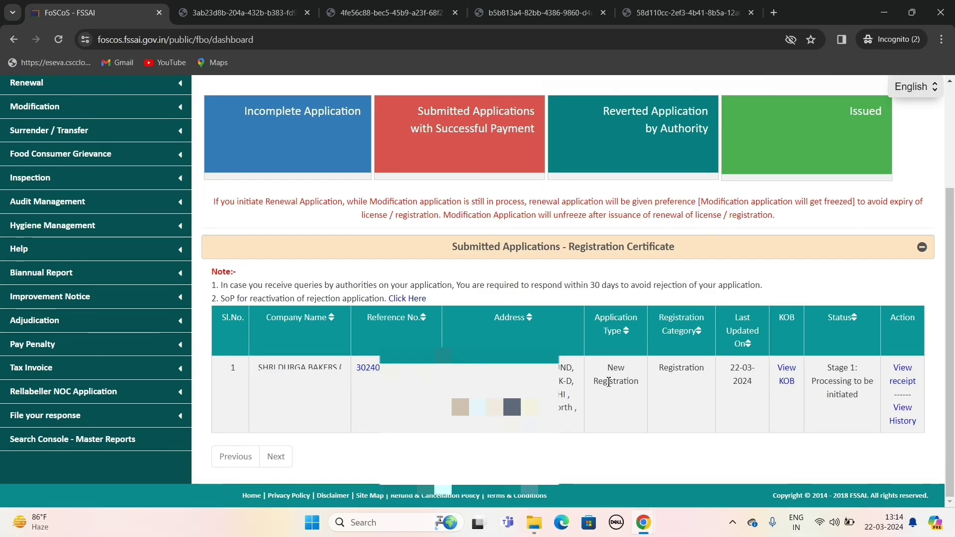
{"action": "scroll", "coordinate": [608, 381], "scroll_direction": "up", "scroll_amount": 2}
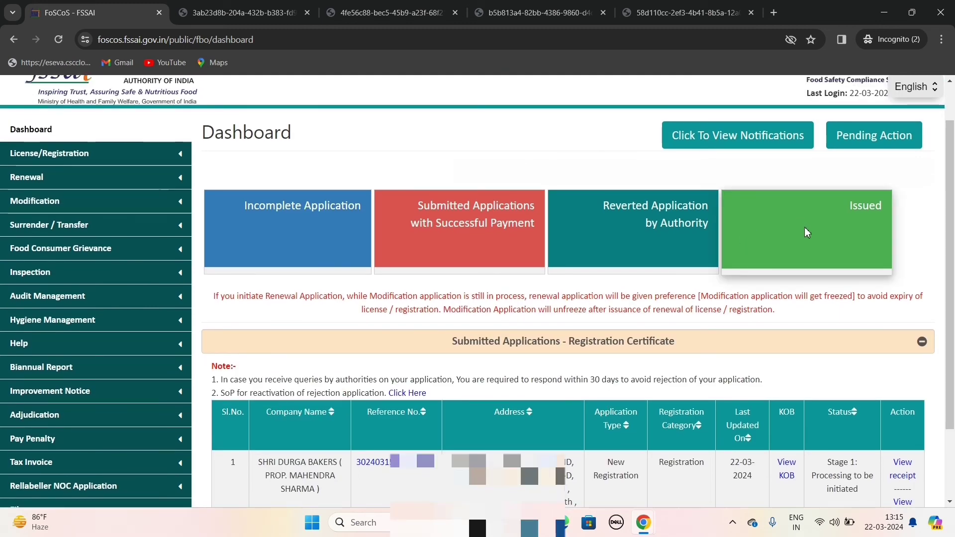
Step: Confirm the issued registration certificates list shows No Record Found
{"action": "left_click", "coordinate": [807, 232]}
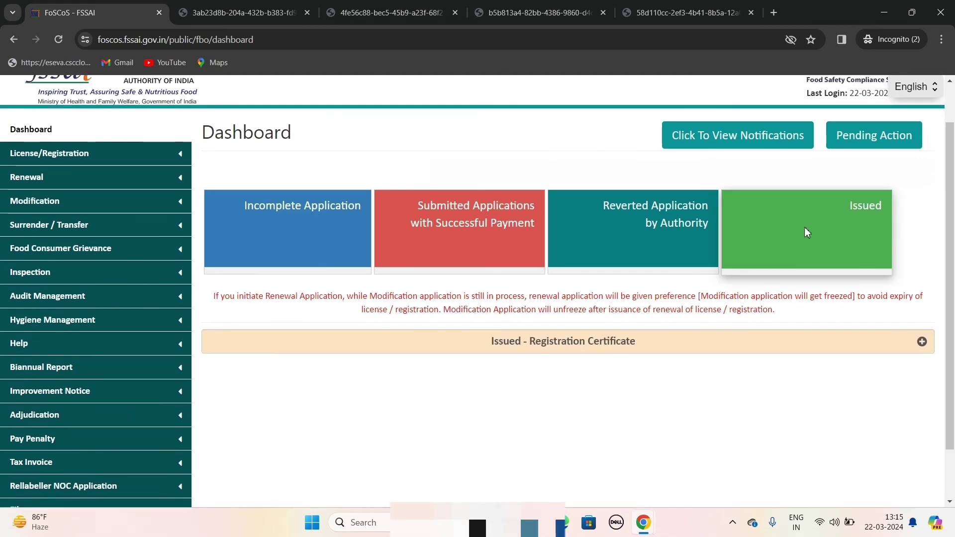
{"action": "left_click", "coordinate": [700, 343]}
{"action": "scroll", "coordinate": [698, 343], "scroll_direction": "down", "scroll_amount": 2}
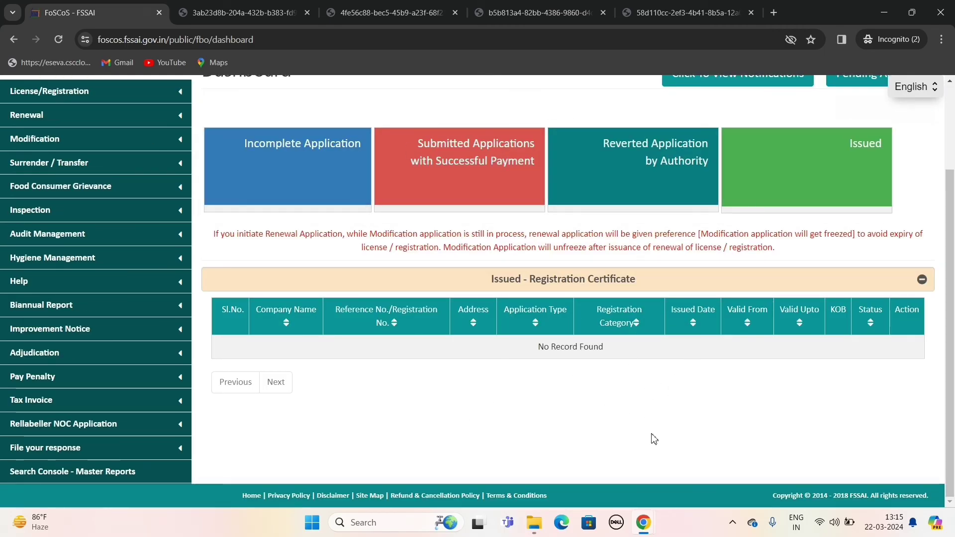
{"action": "scroll", "coordinate": [730, 378], "scroll_direction": "up", "scroll_amount": 3}
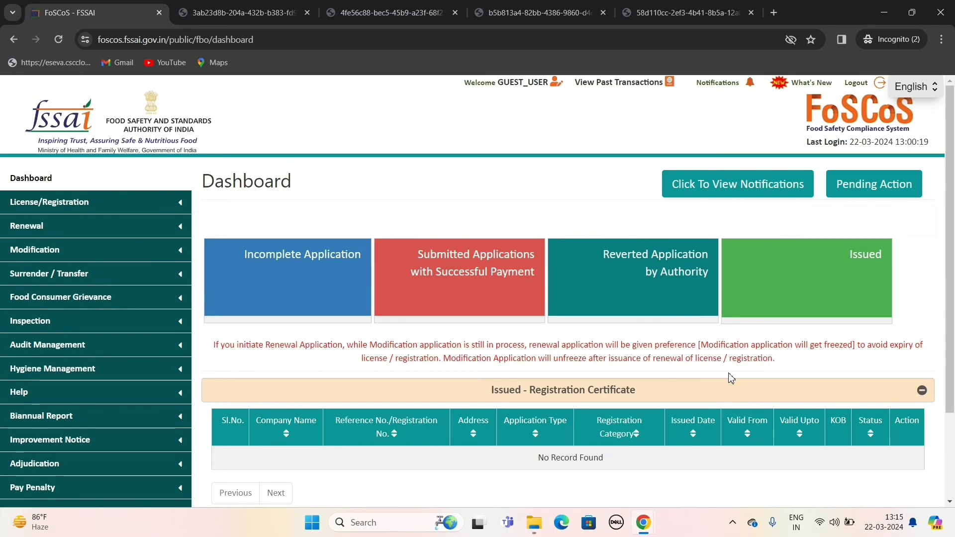